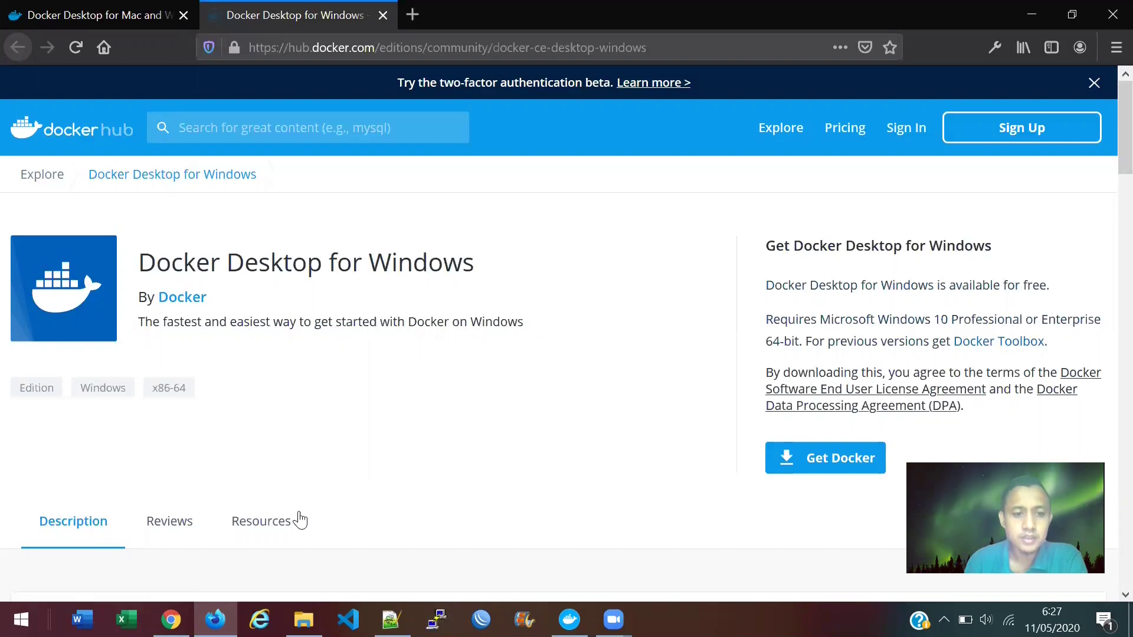
Switch to Chrome and read the "Install Docker on Windows 10 Home" article from its introduction to the Hyper-V and Containers section.
{"action": "mouse_move", "coordinate": [171, 620]}
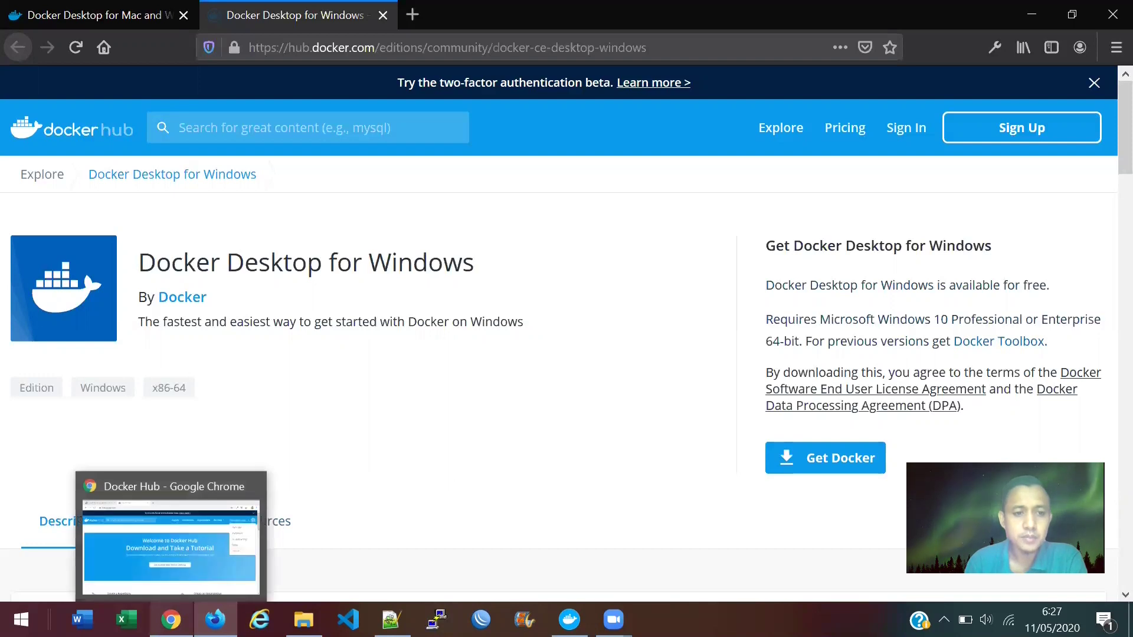
{"action": "left_click", "coordinate": [170, 543]}
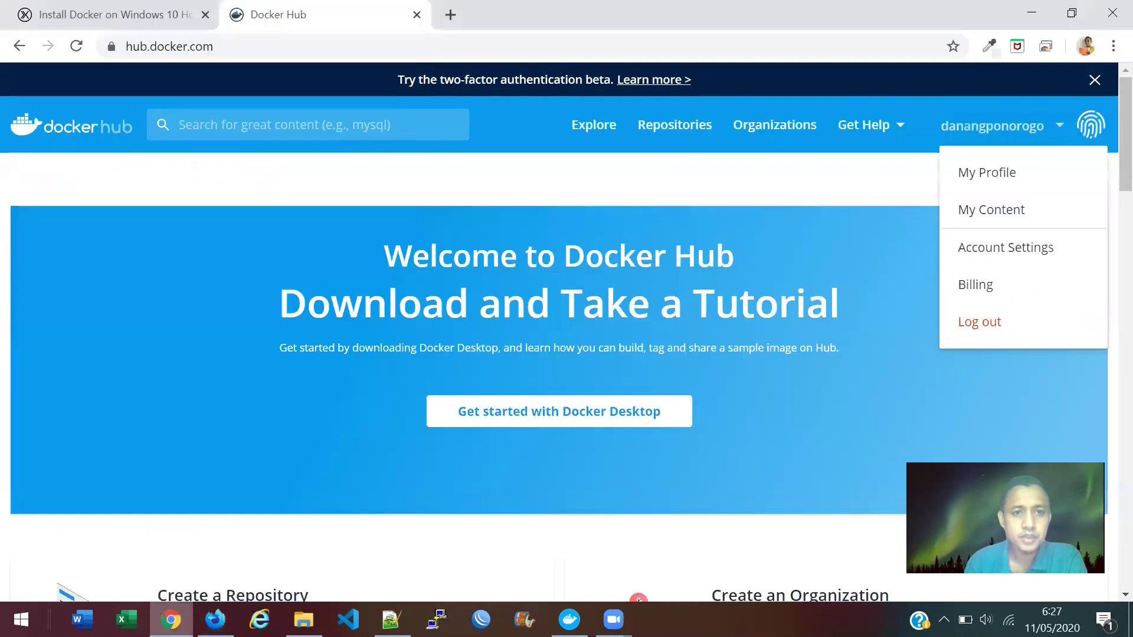
{"action": "left_click", "coordinate": [124, 8]}
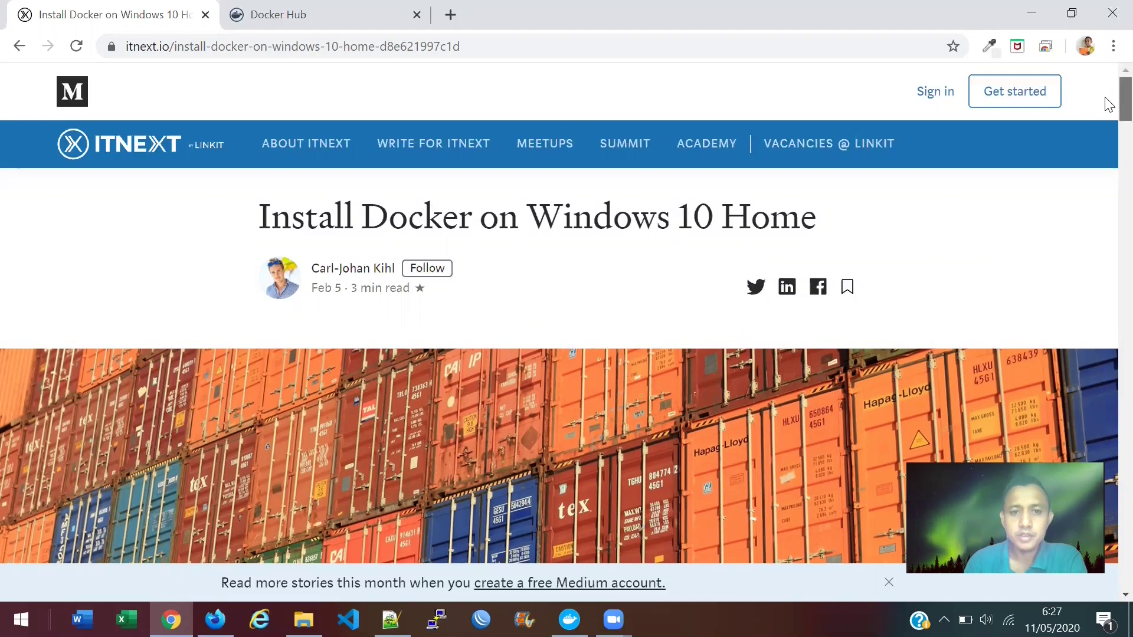
{"action": "scroll", "coordinate": [1109, 118], "scroll_direction": "down", "scroll_amount": 6}
{"action": "scroll", "coordinate": [1109, 135], "scroll_direction": "up", "scroll_amount": 3}
{"action": "scroll", "coordinate": [1109, 146], "scroll_direction": "down", "scroll_amount": 8}
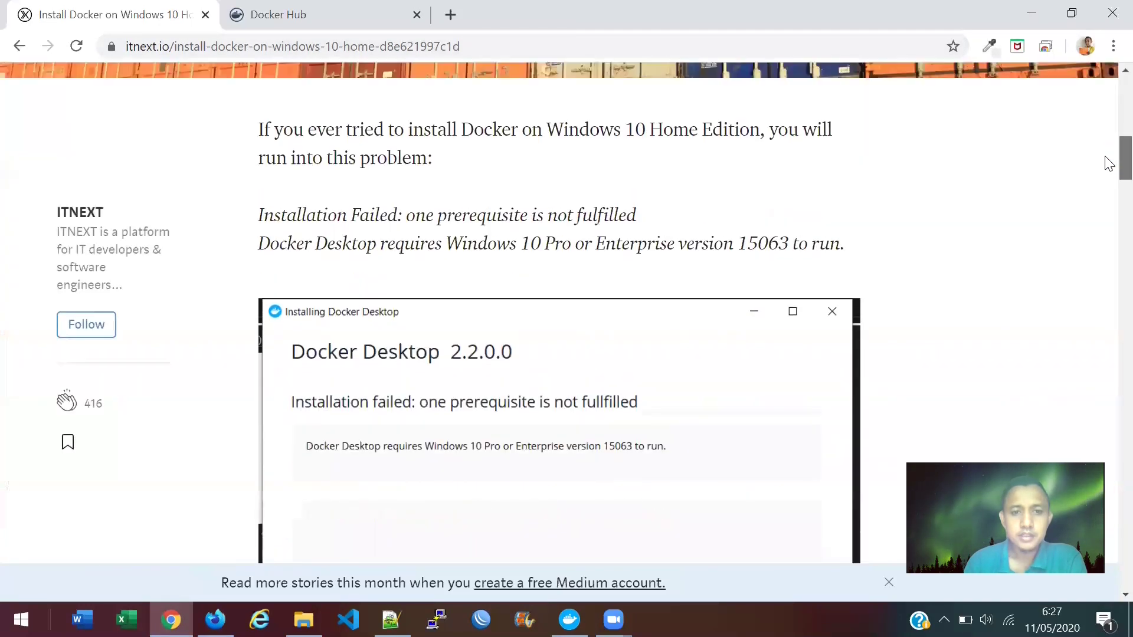
{"action": "scroll", "coordinate": [1109, 163], "scroll_direction": "down", "scroll_amount": 5}
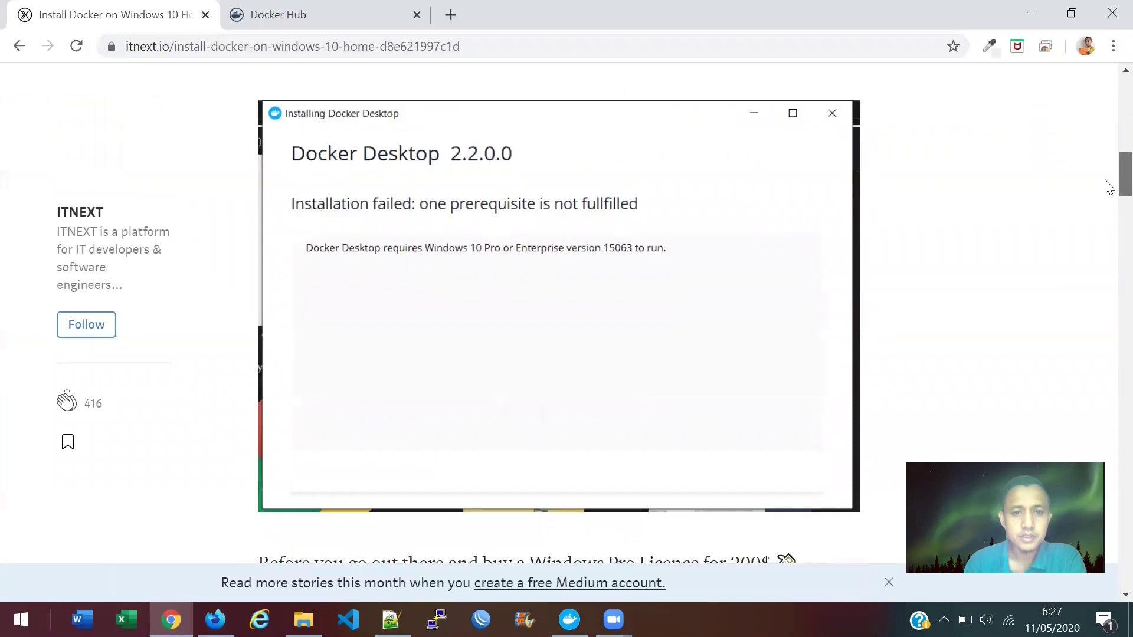
{"action": "scroll", "coordinate": [1107, 180], "scroll_direction": "up", "scroll_amount": 3}
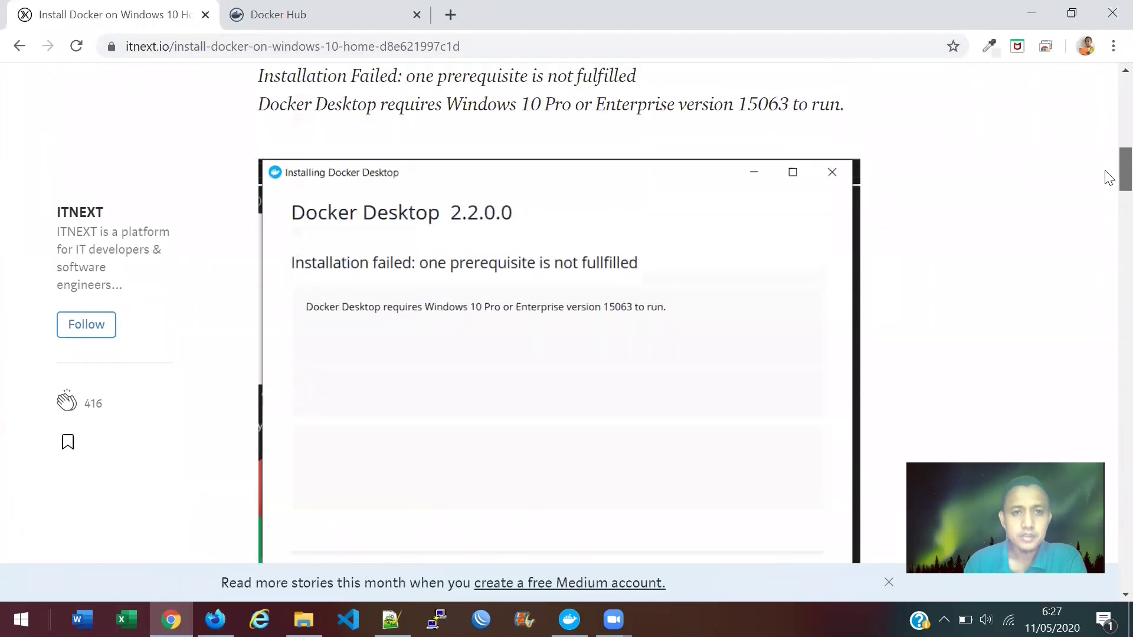
{"action": "scroll", "coordinate": [1104, 177], "scroll_direction": "down", "scroll_amount": 2}
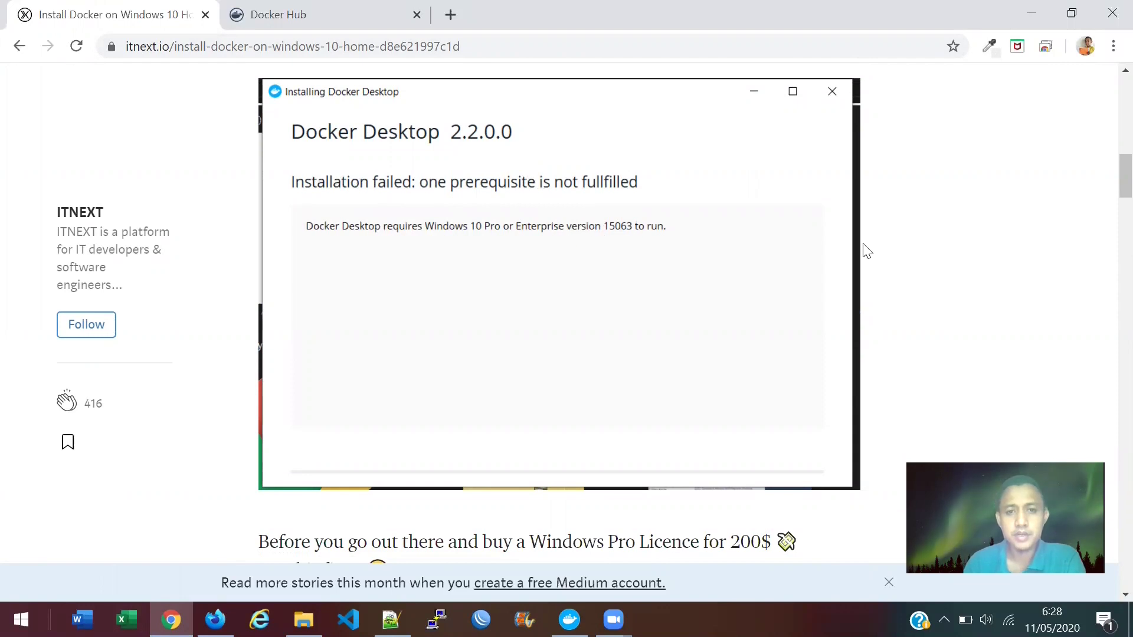
{"action": "scroll", "coordinate": [1108, 189], "scroll_direction": "down", "scroll_amount": 5}
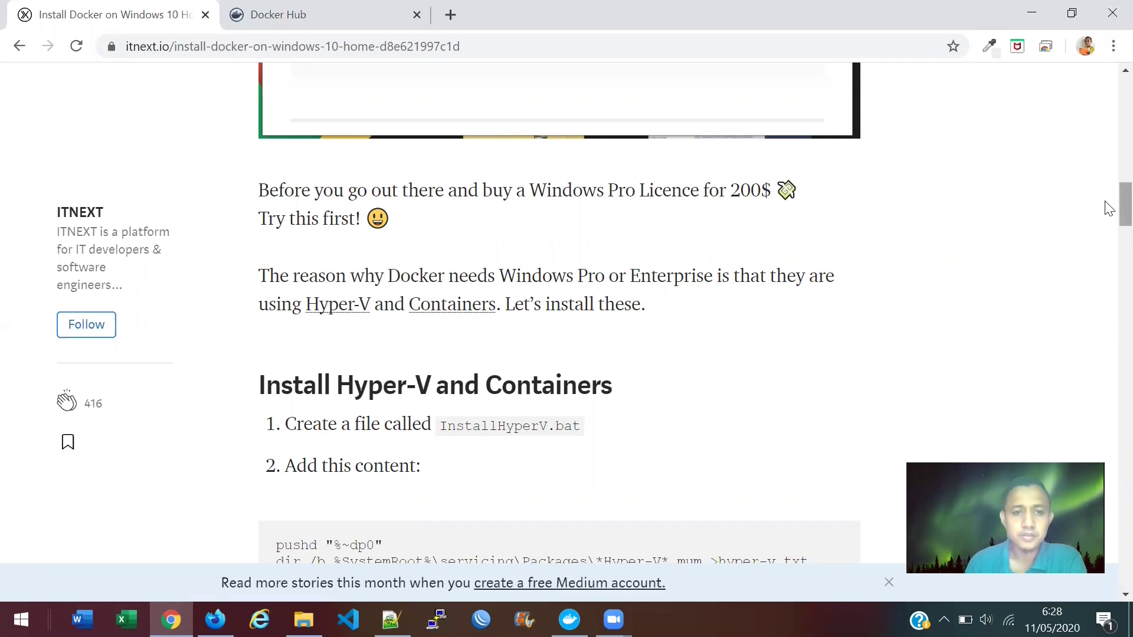
Read the article's InstallHyperV.bat instructions and view the matching InstallHyperV.bat file in Notepad++.
{"action": "scroll", "coordinate": [1108, 208], "scroll_direction": "down", "scroll_amount": 2}
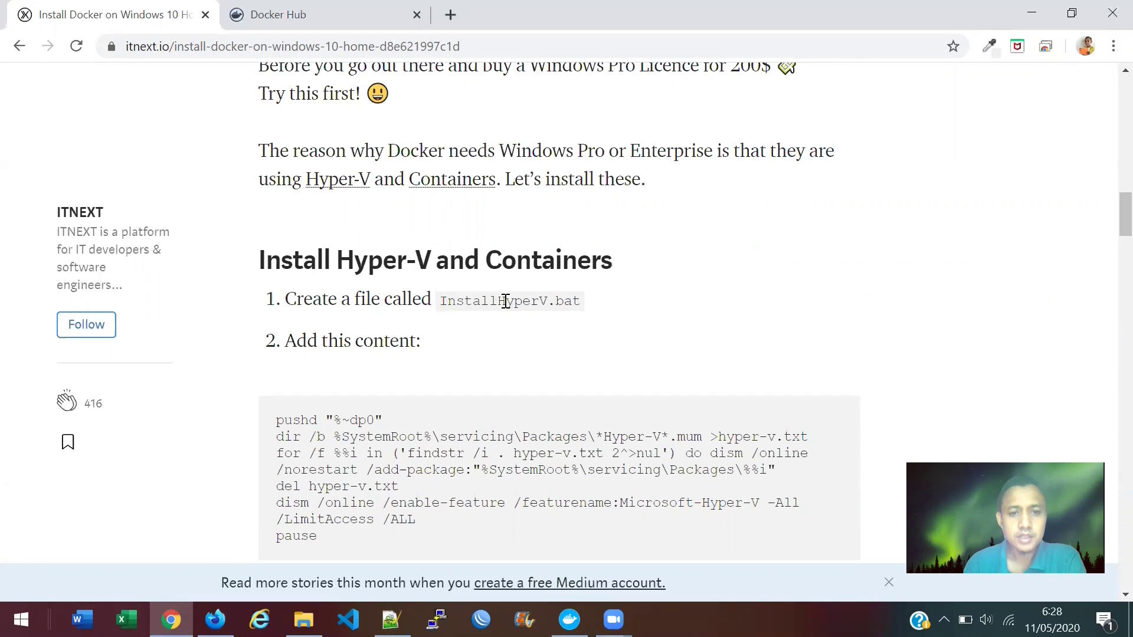
{"action": "left_click_drag", "start_coordinate": [1109, 212], "coordinate": [1108, 223]}
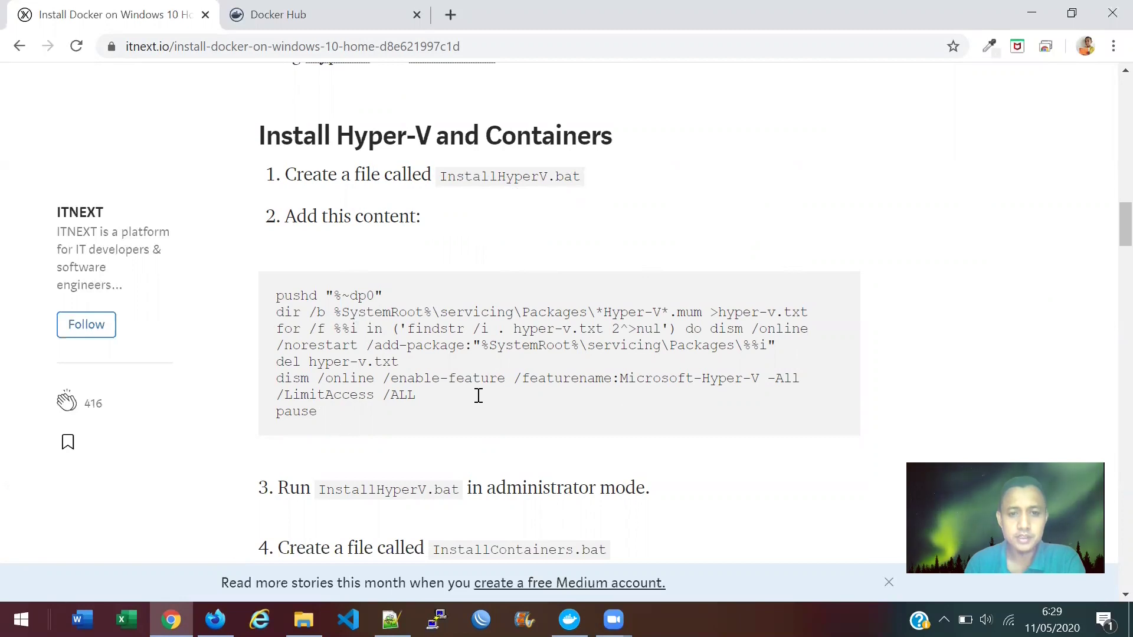
{"action": "scroll", "coordinate": [1108, 235], "scroll_direction": "down", "scroll_amount": 1}
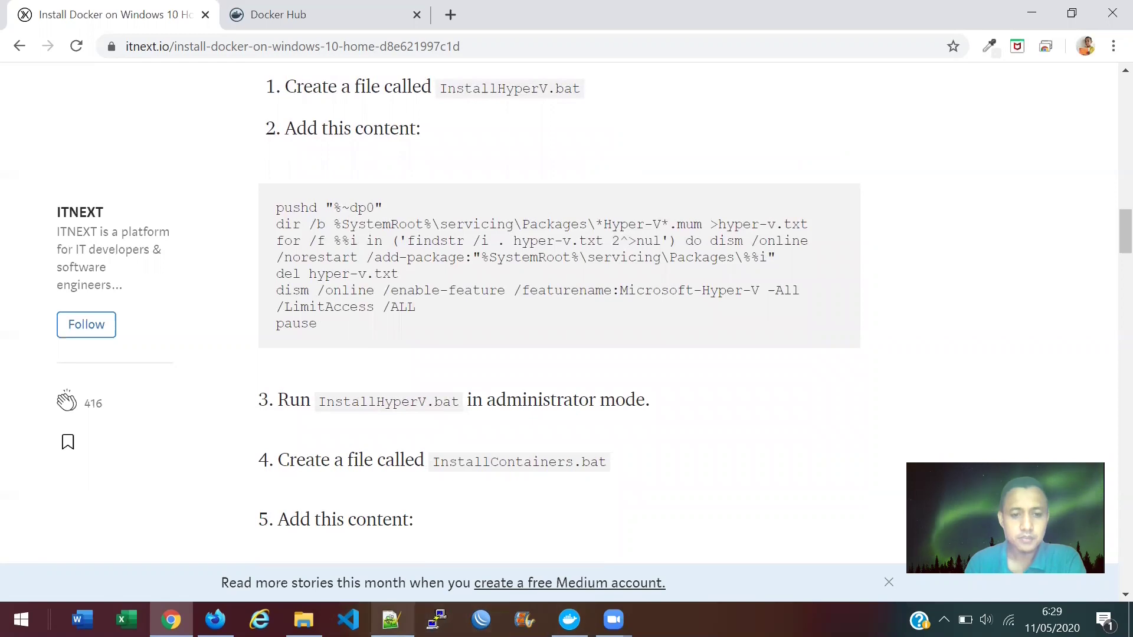
{"action": "left_click", "coordinate": [391, 620]}
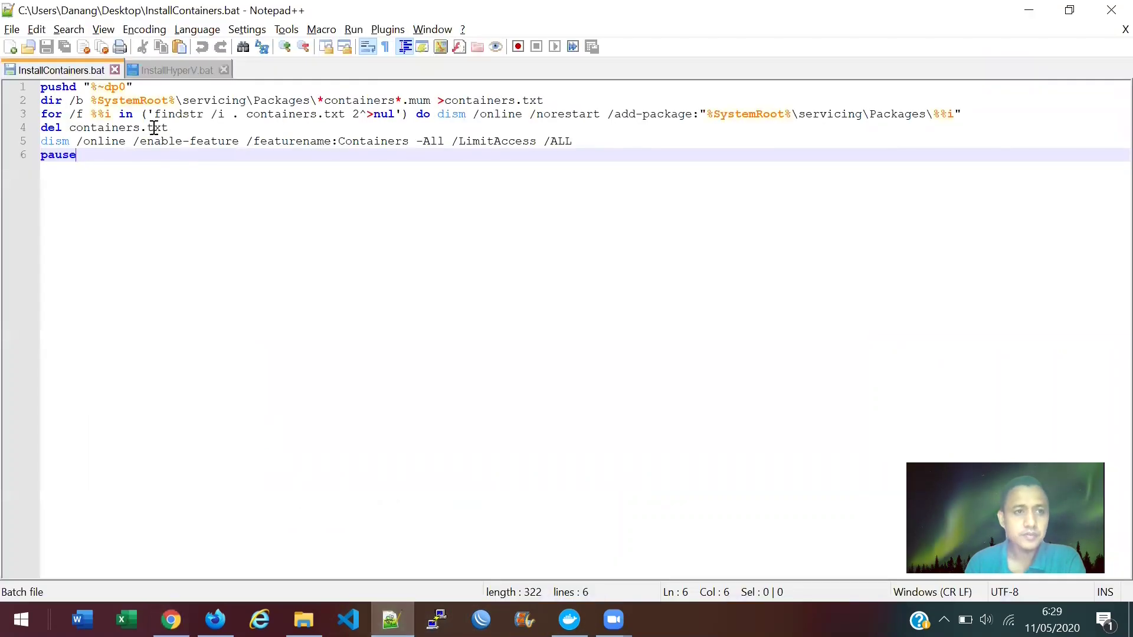
{"action": "left_click", "coordinate": [161, 71]}
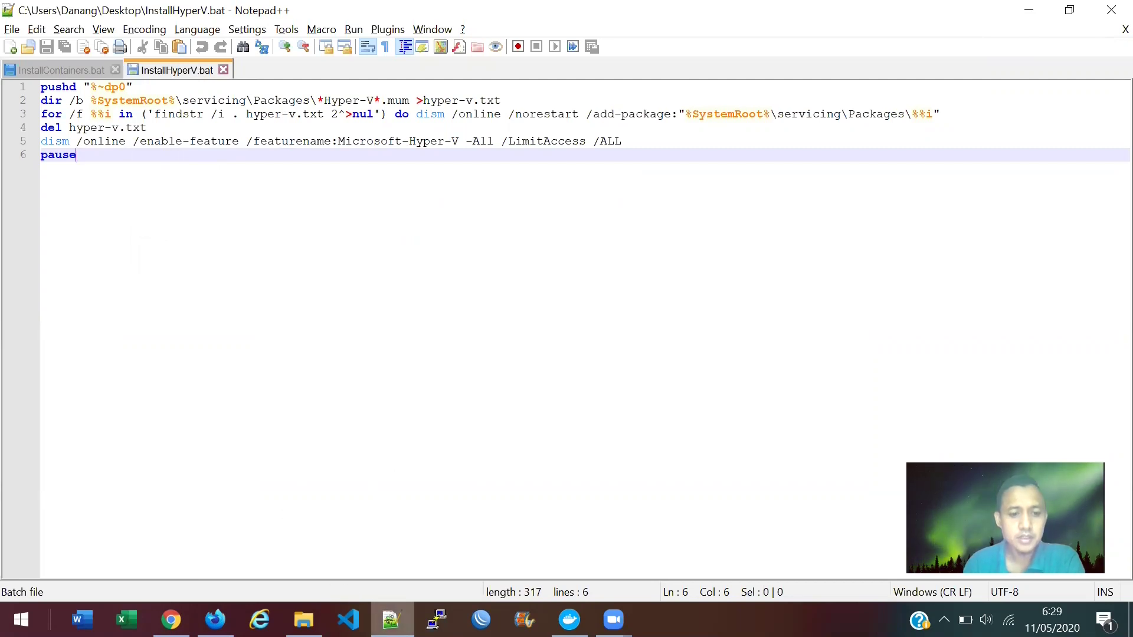
Return to Chrome for the article's InstallContainers.bat instructions and view the InstallContainers.bat file in Notepad++.
{"action": "left_click", "coordinate": [172, 620]}
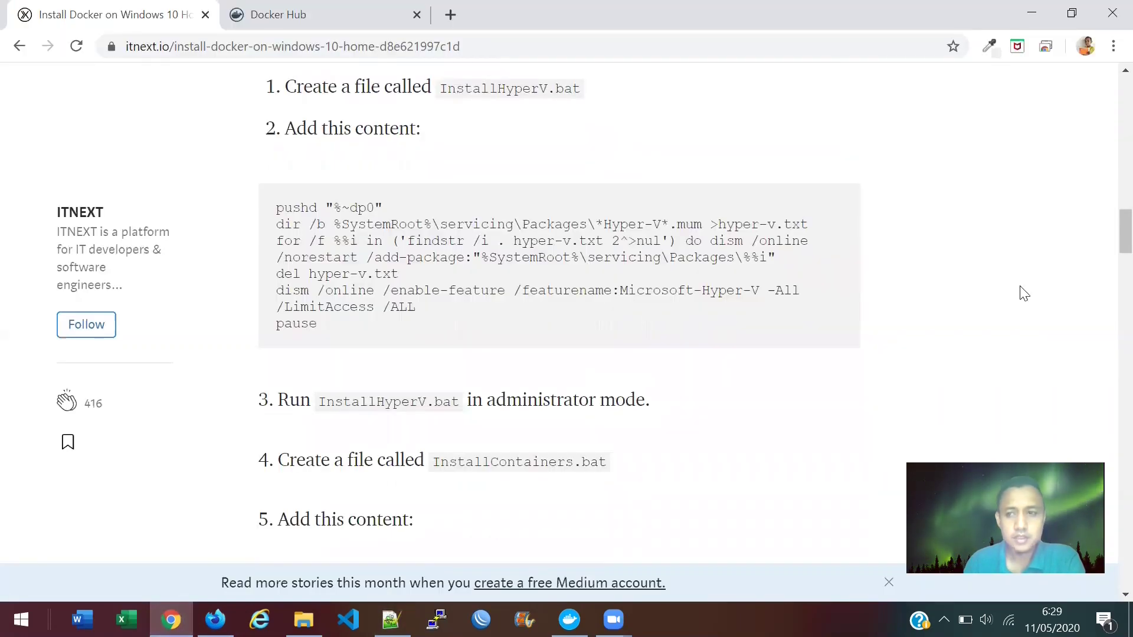
{"action": "left_click_drag", "start_coordinate": [1120, 234], "coordinate": [1108, 260]}
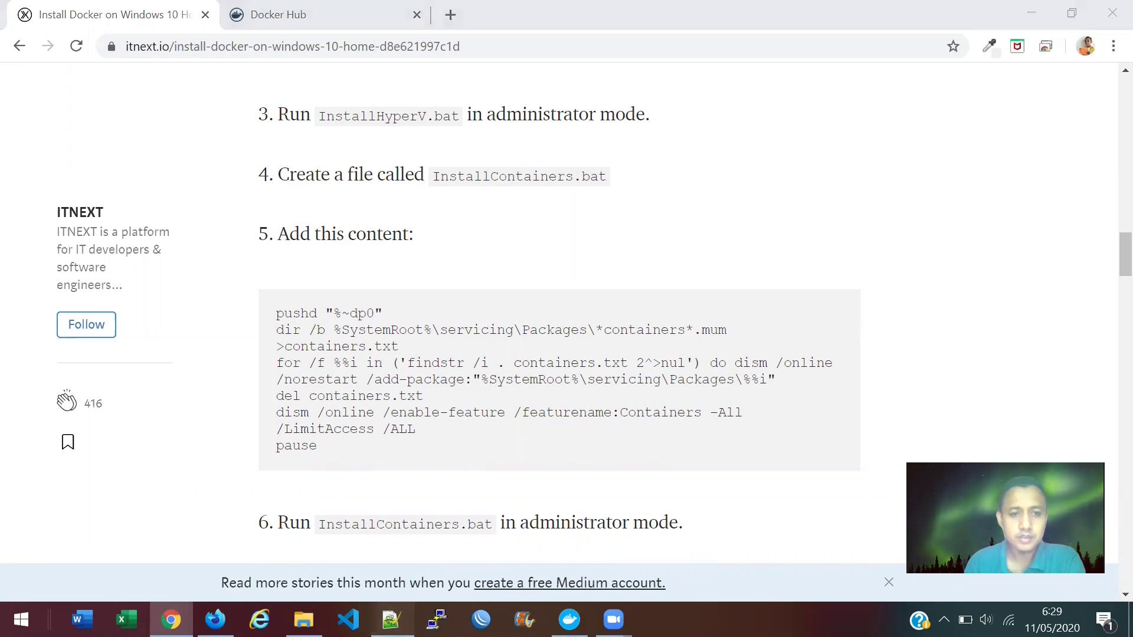
{"action": "left_click", "coordinate": [391, 620]}
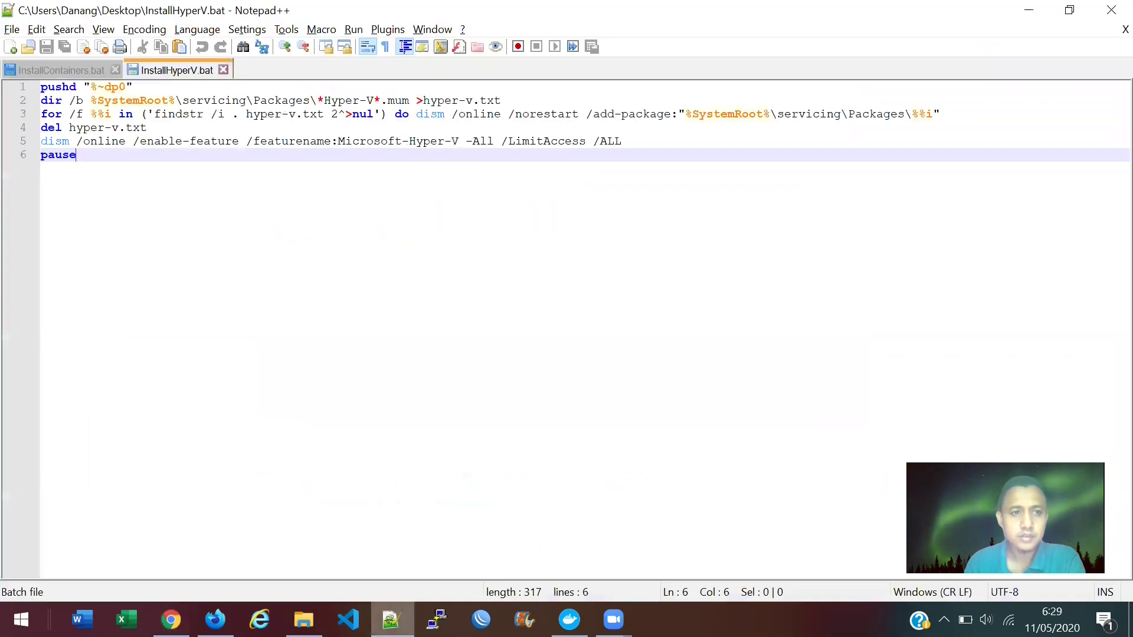
{"action": "left_click", "coordinate": [70, 69]}
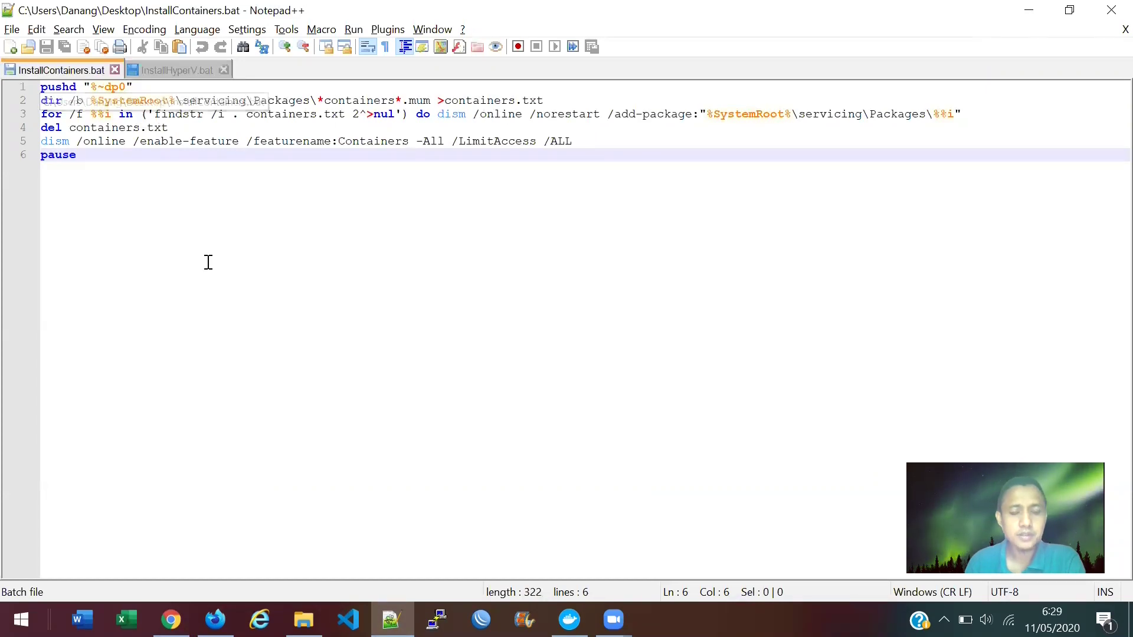
Return to the article in Chrome and read from running InstallContainers.bat through the "Edit Windows Version in Registry" instructions.
{"action": "left_click", "coordinate": [171, 620]}
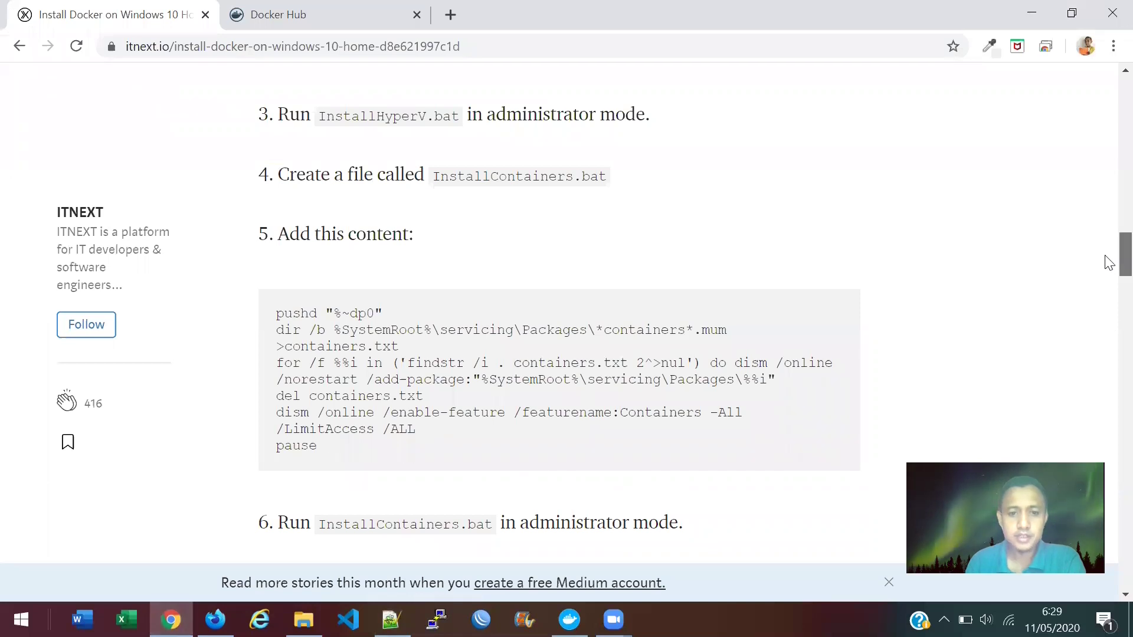
{"action": "scroll", "coordinate": [1106, 269], "scroll_direction": "down", "scroll_amount": 4}
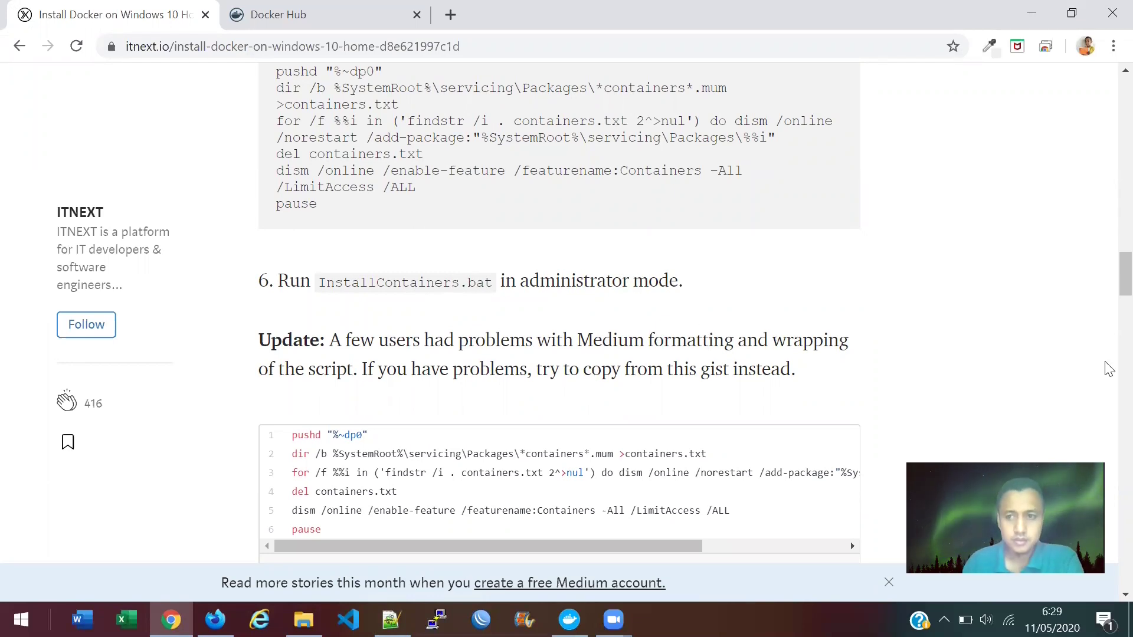
{"action": "scroll", "coordinate": [1109, 289], "scroll_direction": "down", "scroll_amount": 2}
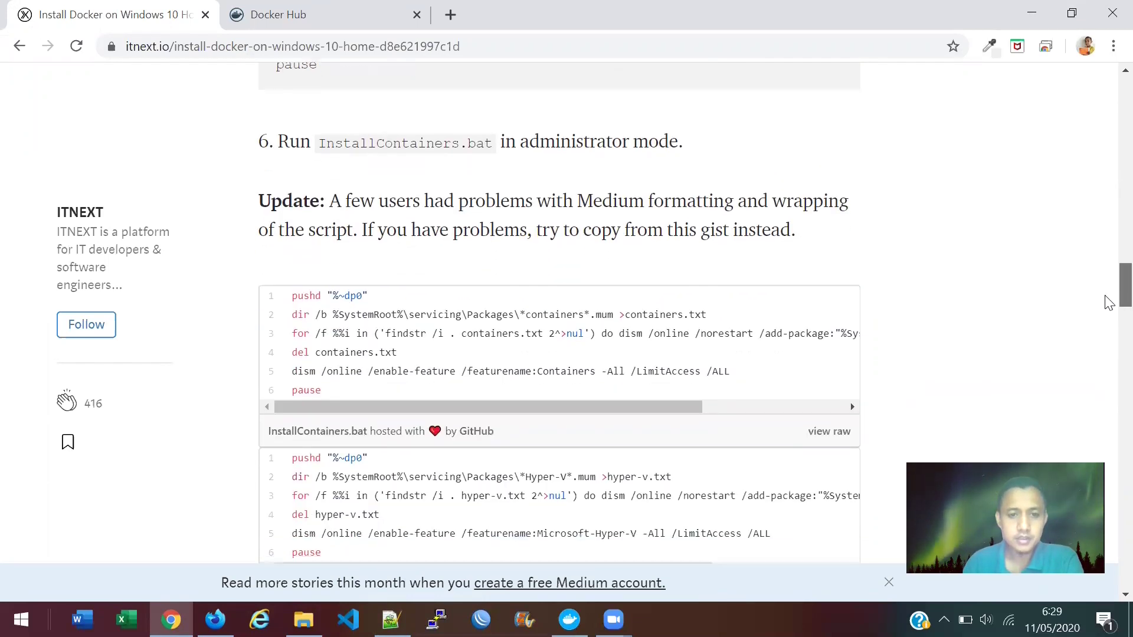
{"action": "scroll", "coordinate": [1109, 299], "scroll_direction": "down", "scroll_amount": 1}
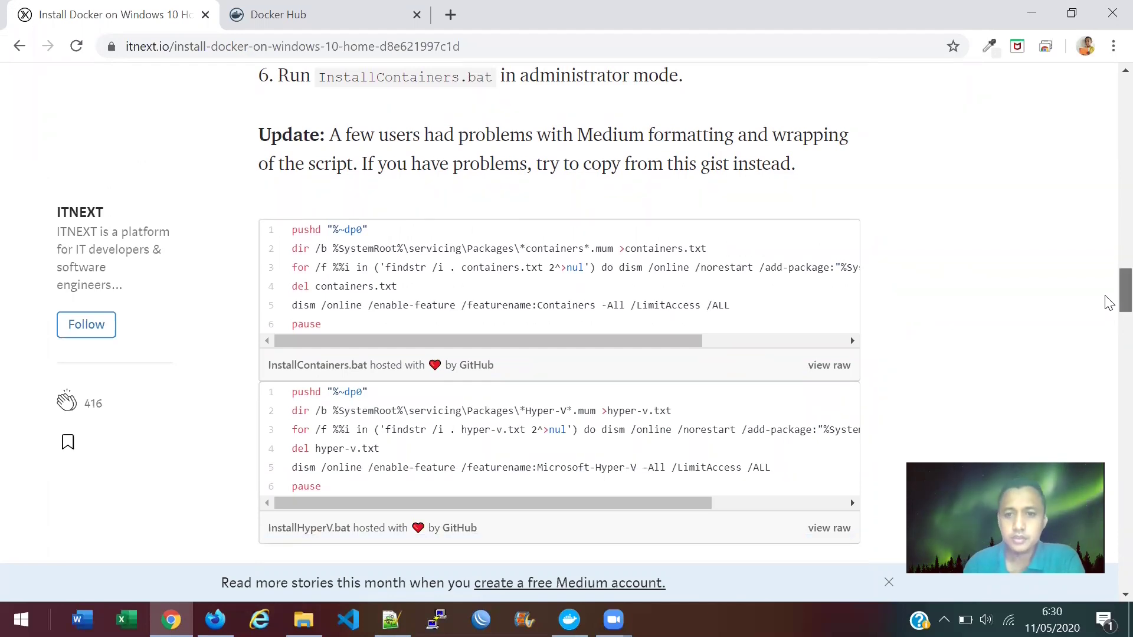
{"action": "scroll", "coordinate": [1108, 303], "scroll_direction": "down", "scroll_amount": 4}
{"action": "scroll", "coordinate": [1109, 324], "scroll_direction": "down", "scroll_amount": 1}
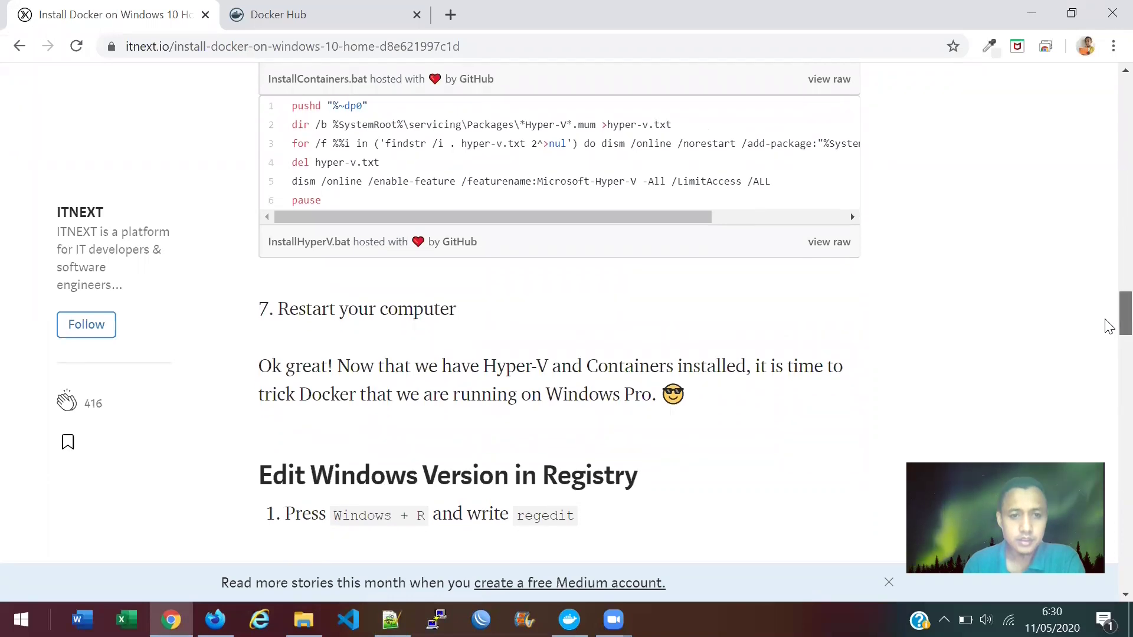
{"action": "scroll", "coordinate": [1110, 327], "scroll_direction": "down", "scroll_amount": 1}
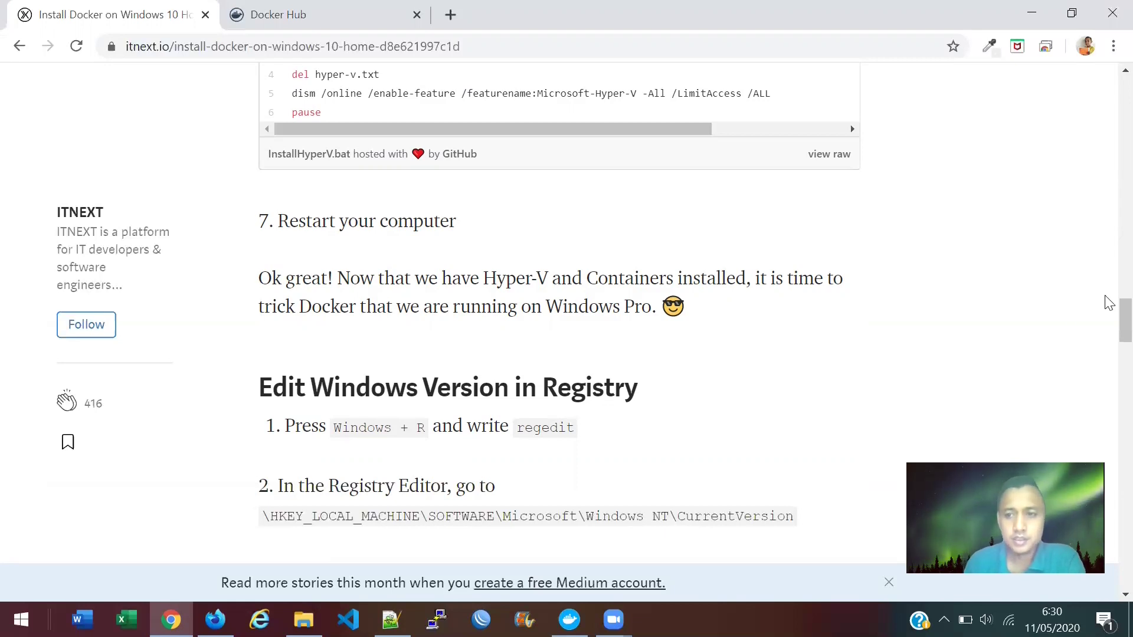
{"action": "left_click_drag", "start_coordinate": [1109, 319], "coordinate": [1108, 344]}
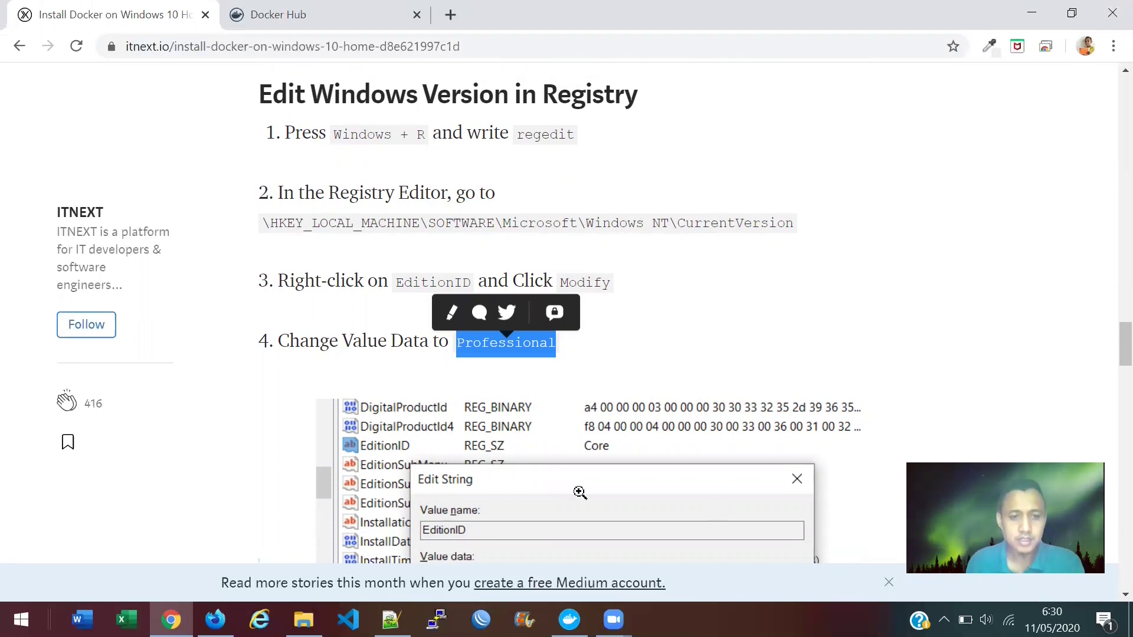
Find Registry Editor in the Windows search and launch it as administrator.
{"action": "key", "text": "super+r"}
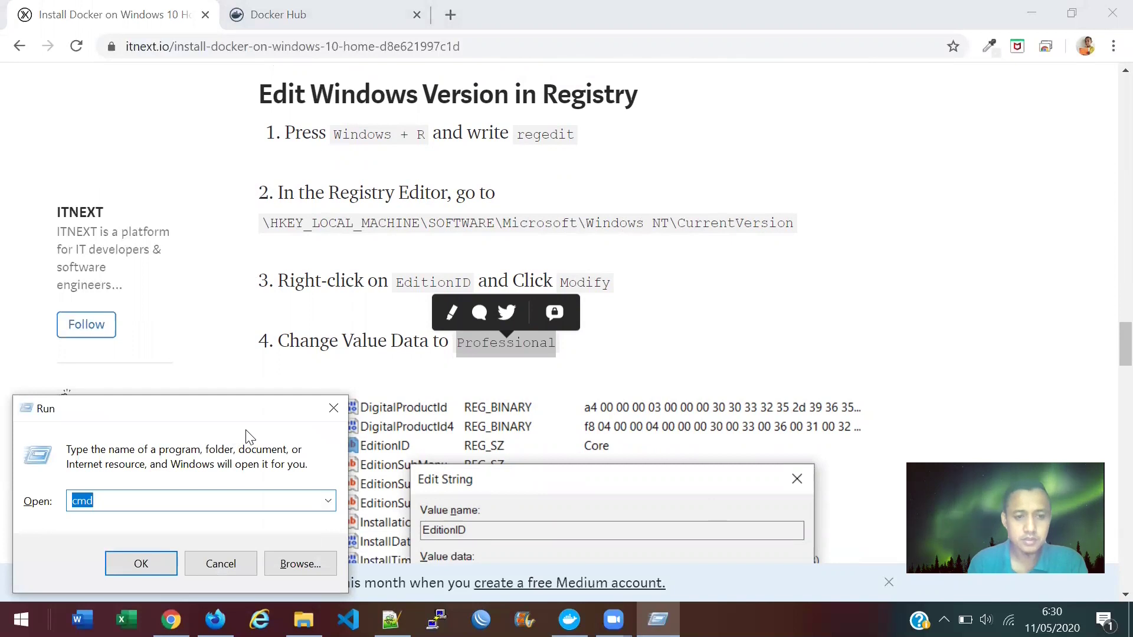
{"action": "key", "text": "Escape"}
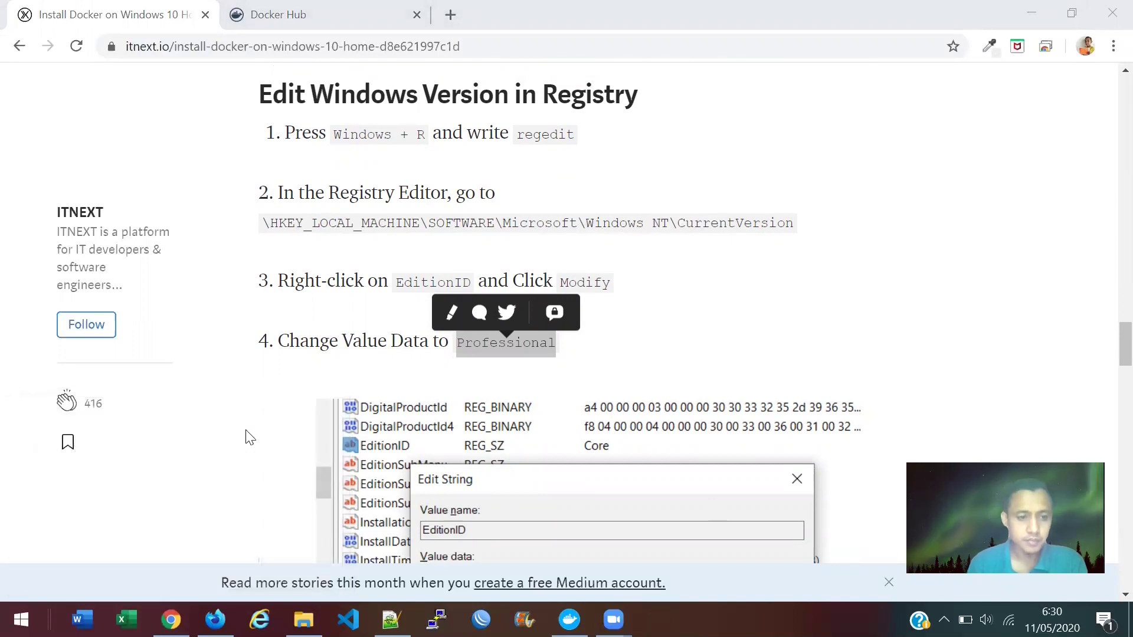
{"action": "key", "text": "super"}
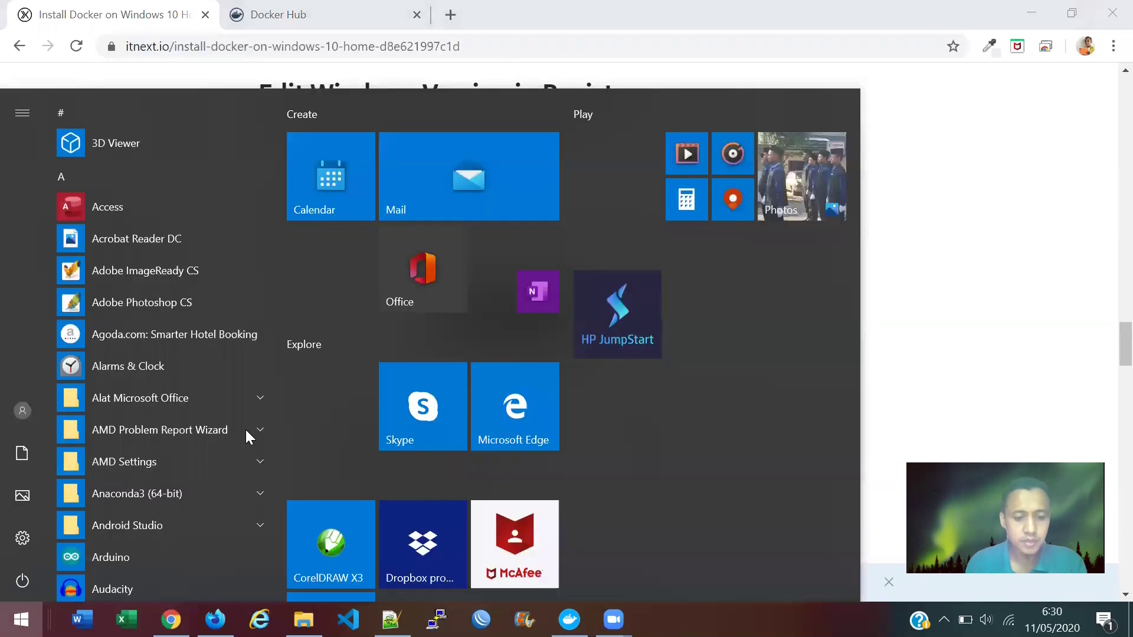
{"action": "type", "text": "reg"}
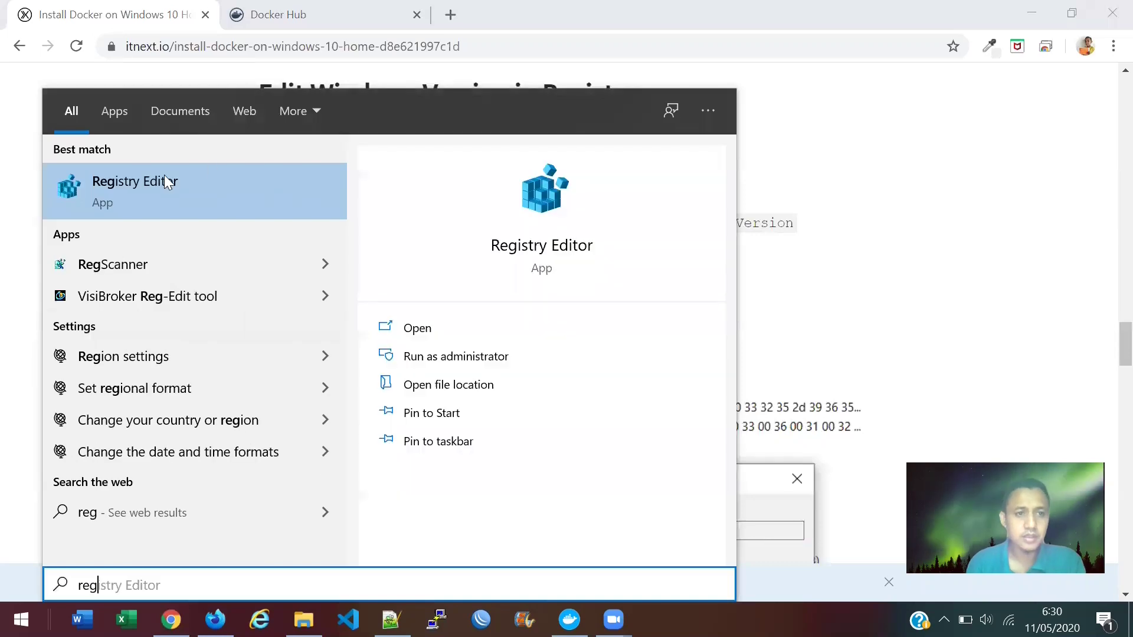
{"action": "right_click", "coordinate": [117, 190]}
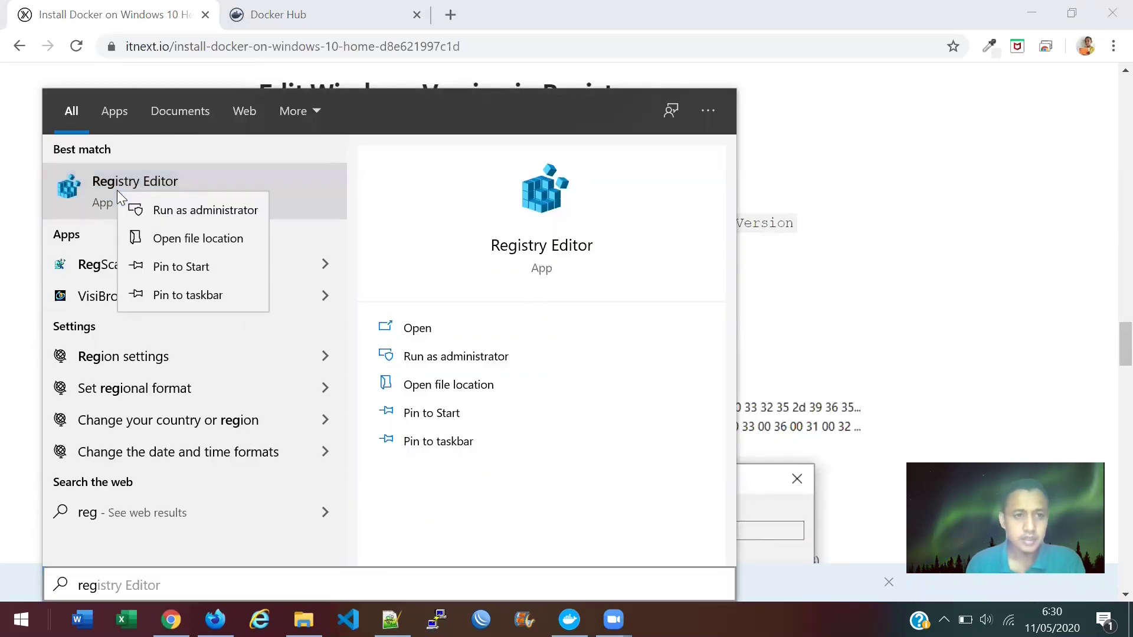
{"action": "left_click", "coordinate": [223, 211]}
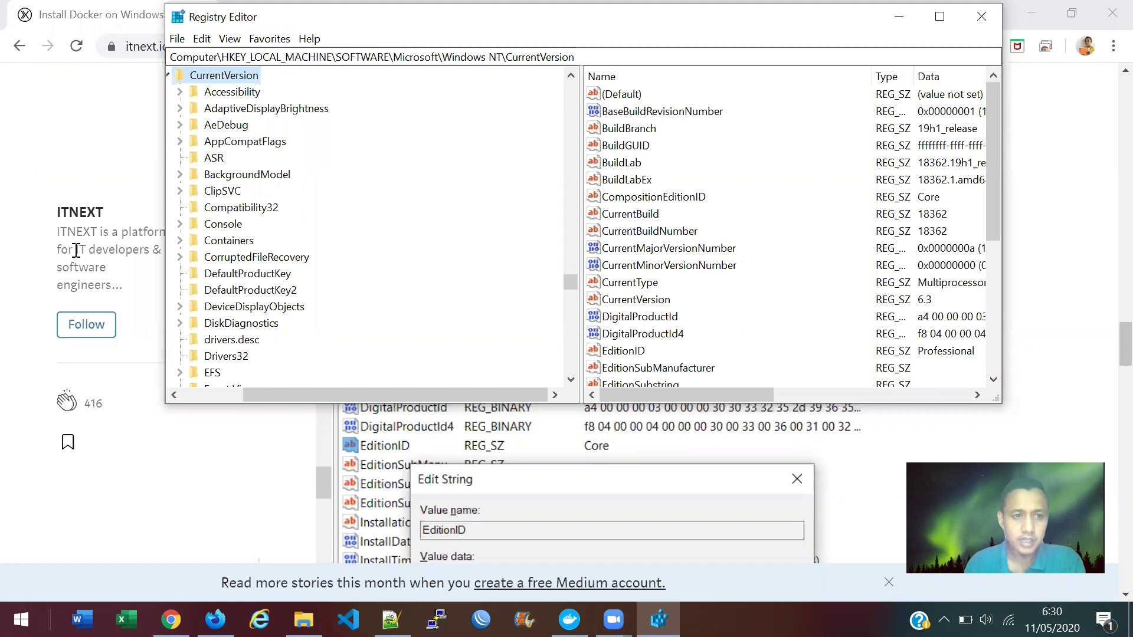
Compare the article's registry path with Registry Editor, trace the tree to Windows NT\CurrentVersion, and open its EditionID value for editing.
{"action": "key", "text": "alt+Tab"}
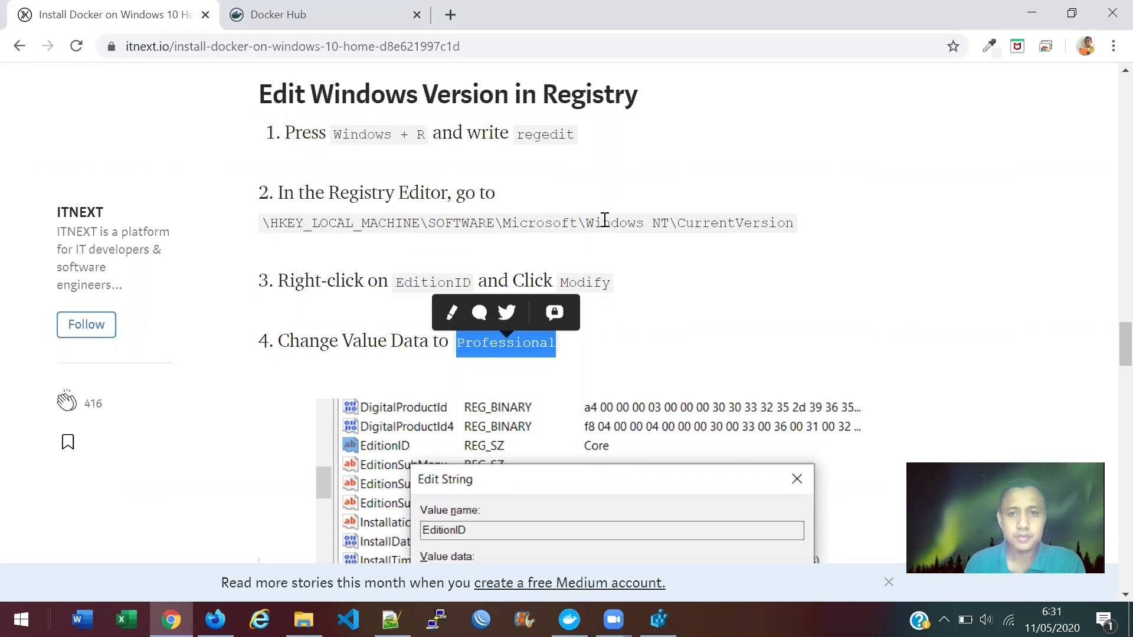
{"action": "key", "text": "alt+Tab"}
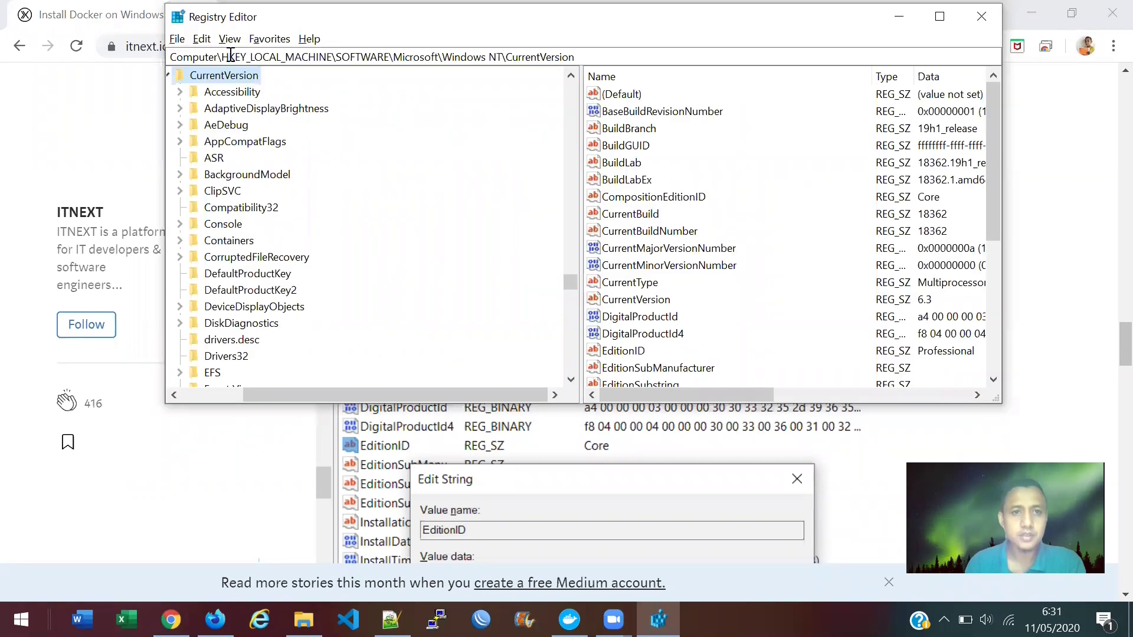
{"action": "left_click_drag", "start_coordinate": [568, 276], "coordinate": [549, 83]}
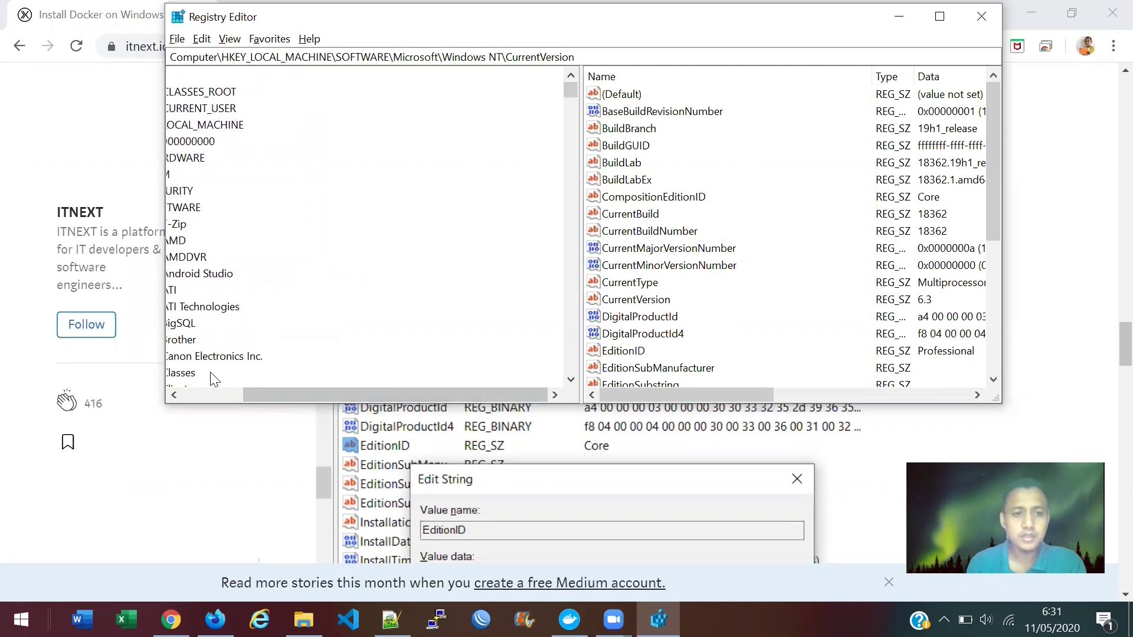
{"action": "left_click", "coordinate": [193, 396]}
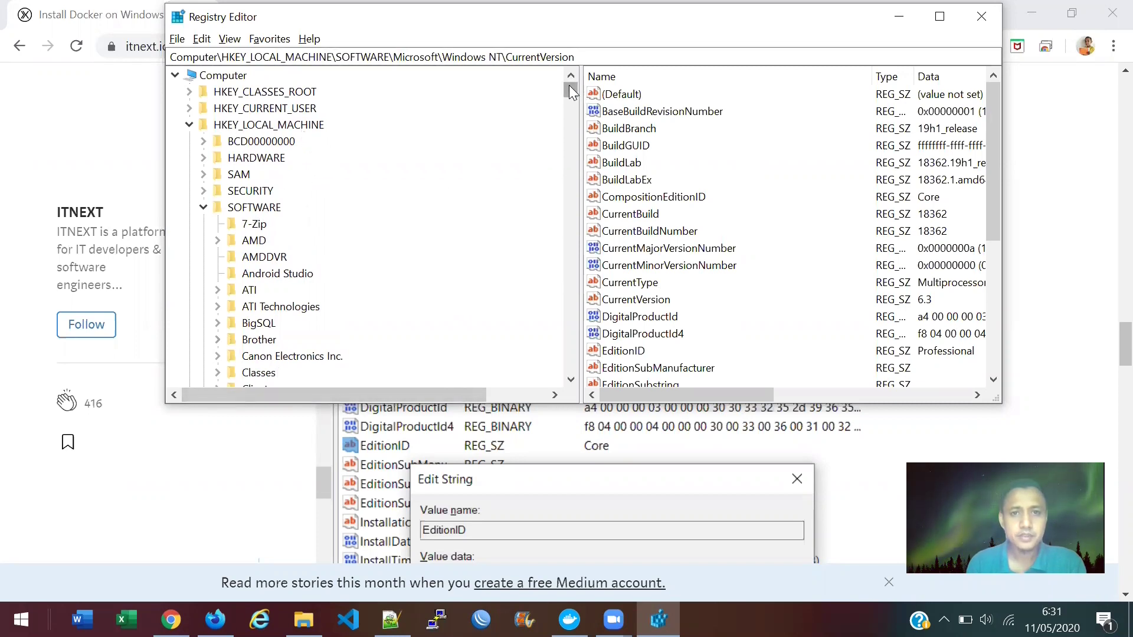
{"action": "left_click_drag", "start_coordinate": [568, 85], "coordinate": [570, 109]}
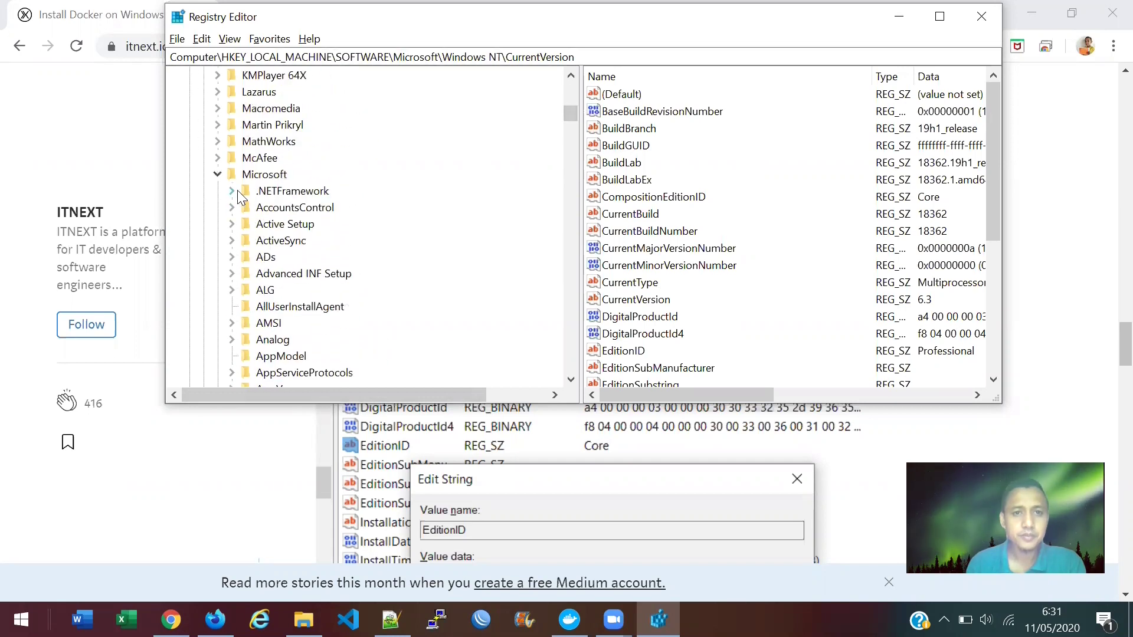
{"action": "left_click_drag", "start_coordinate": [568, 114], "coordinate": [573, 278]}
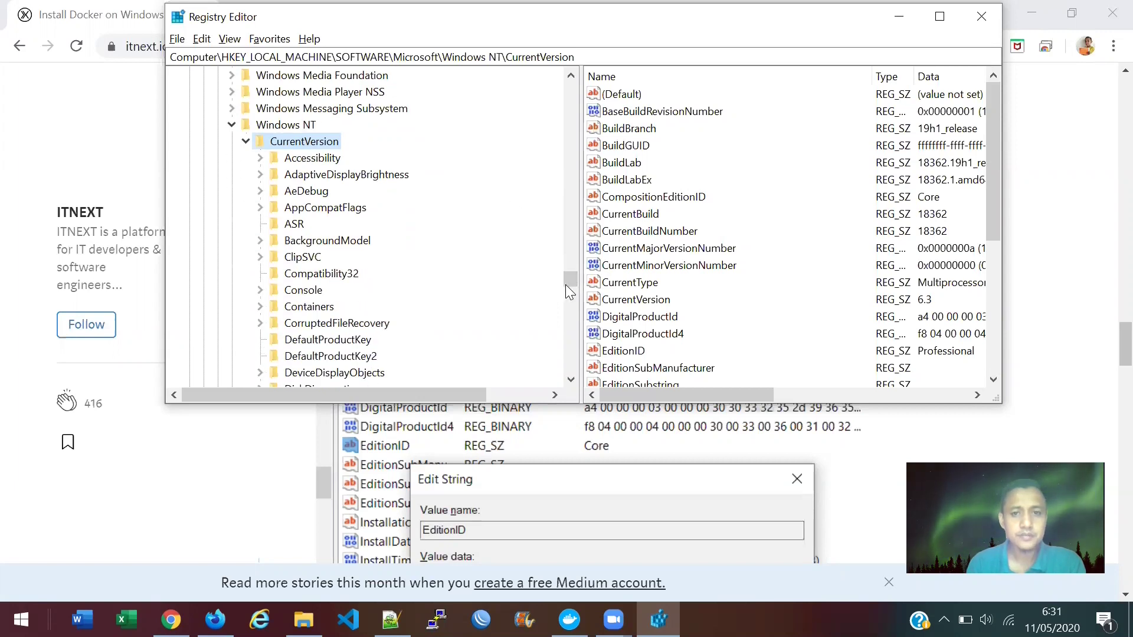
{"action": "left_click_drag", "start_coordinate": [572, 279], "coordinate": [572, 289]}
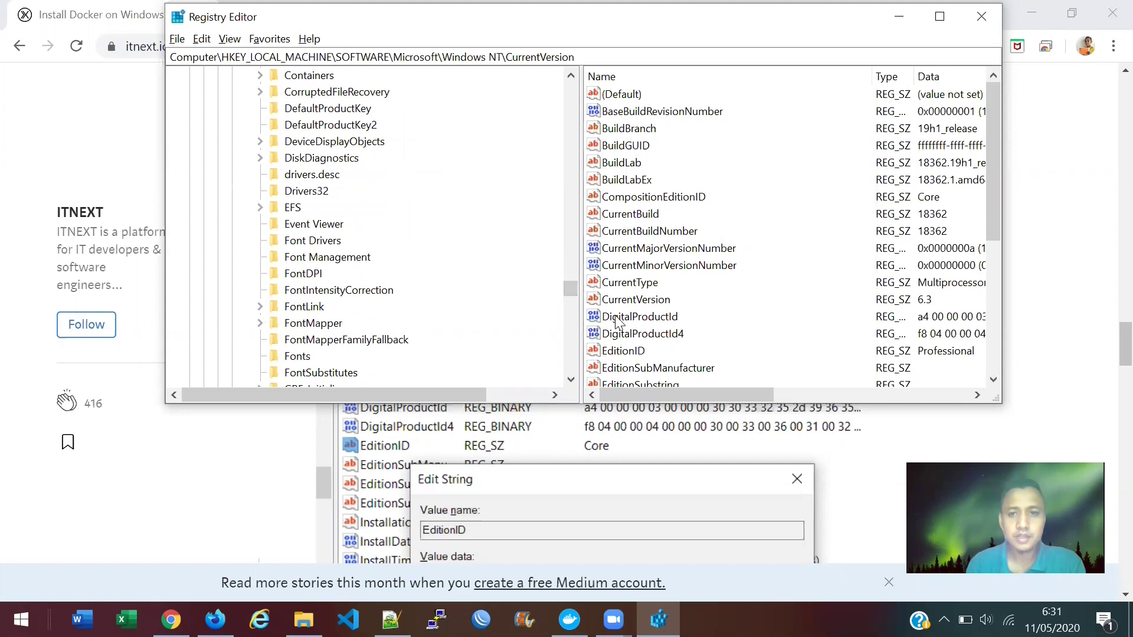
{"action": "double_click", "coordinate": [621, 352]}
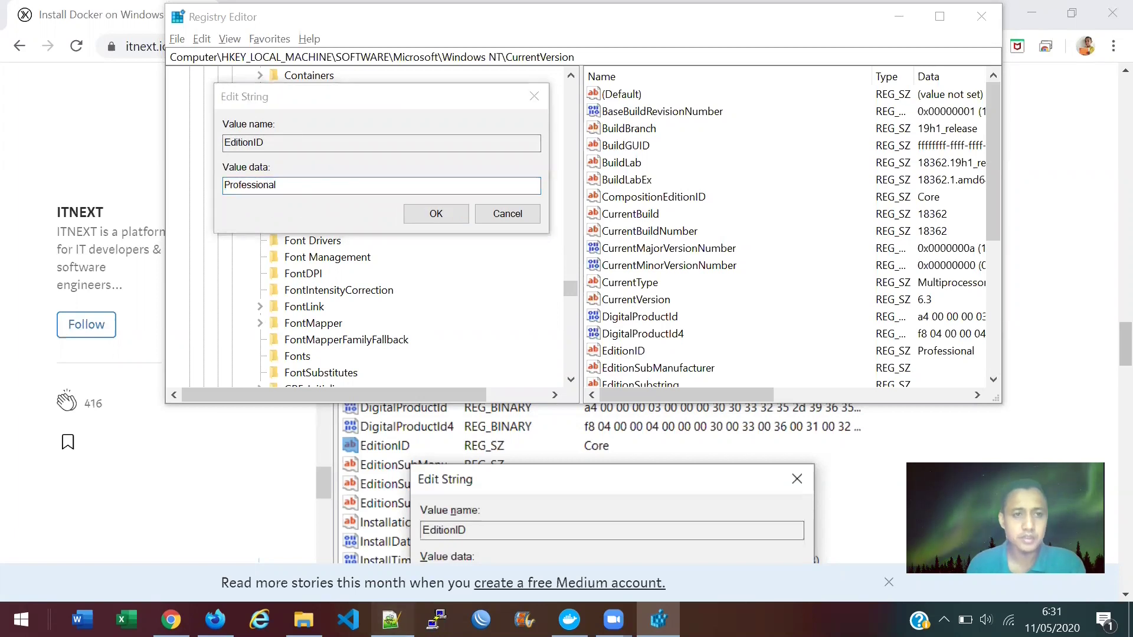
Switch to Notepad++ and open the recent file docker-regedit-trick.txt from the Desktop folder.
{"action": "left_click", "coordinate": [391, 620]}
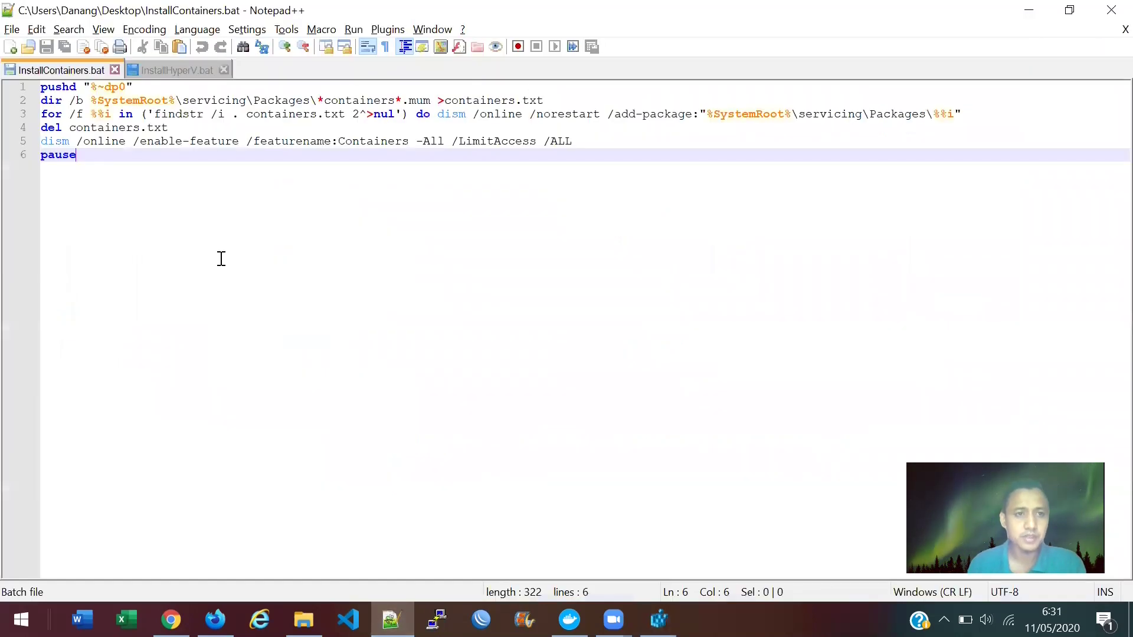
{"action": "left_click", "coordinate": [12, 29]}
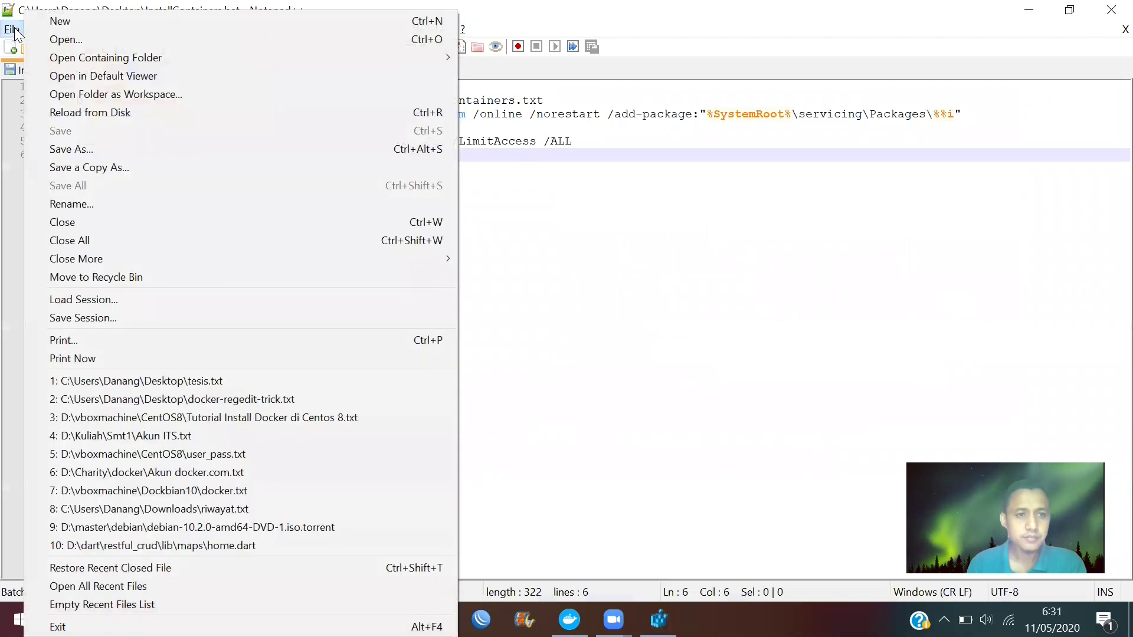
{"action": "left_click", "coordinate": [339, 399]}
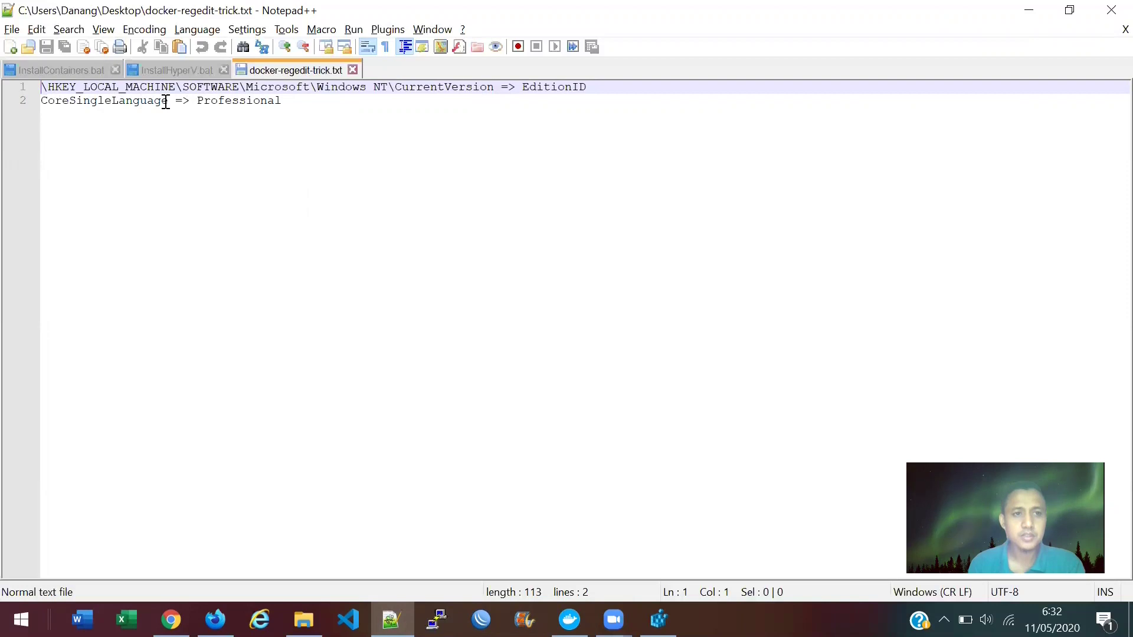
Return to Registry Editor, cancel the EditionID edit, and close Registry Editor.
{"action": "key", "text": "alt+Tab"}
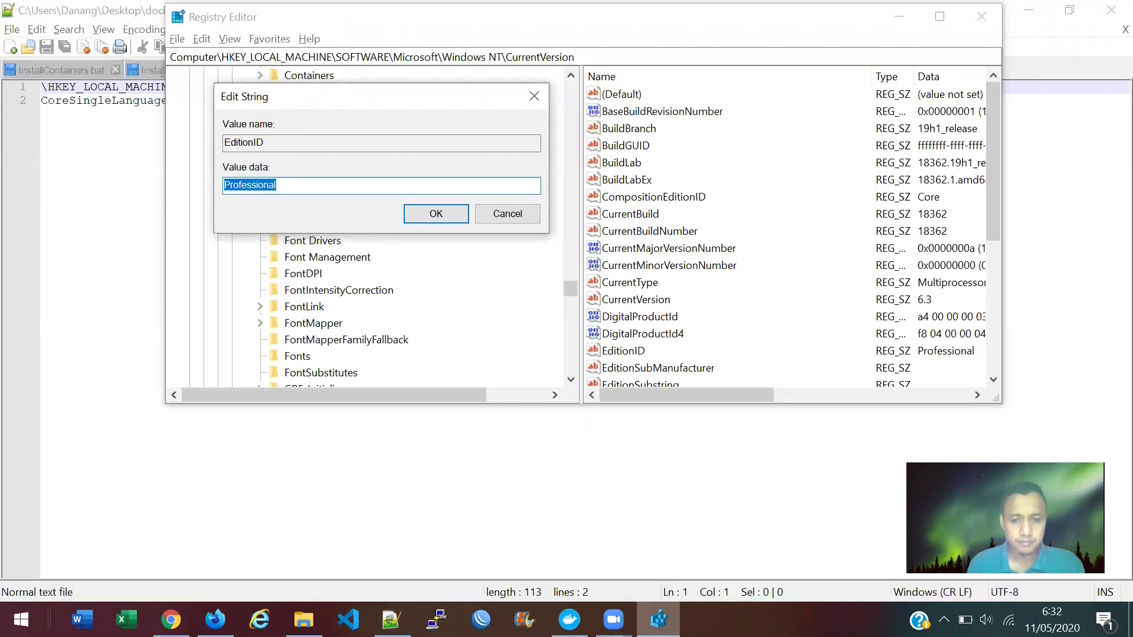
{"action": "left_click", "coordinate": [507, 214]}
{"action": "left_click", "coordinate": [980, 17]}
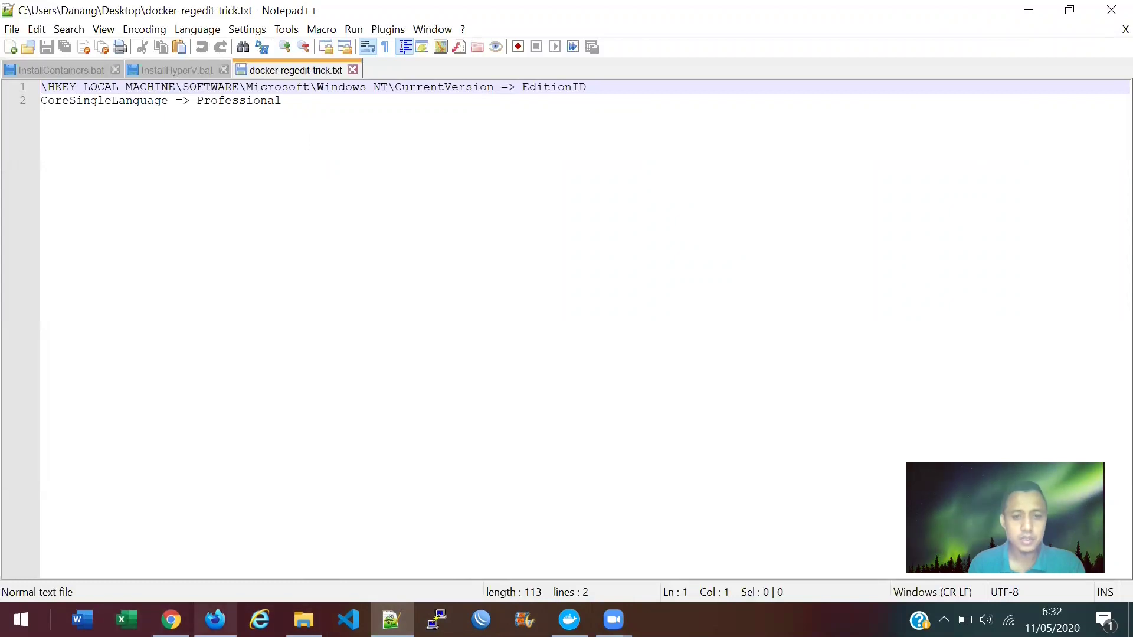
Switch to Firefox, check the address of the Docker Desktop for Windows page, and load the Google home page in that tab.
{"action": "left_click", "coordinate": [215, 620]}
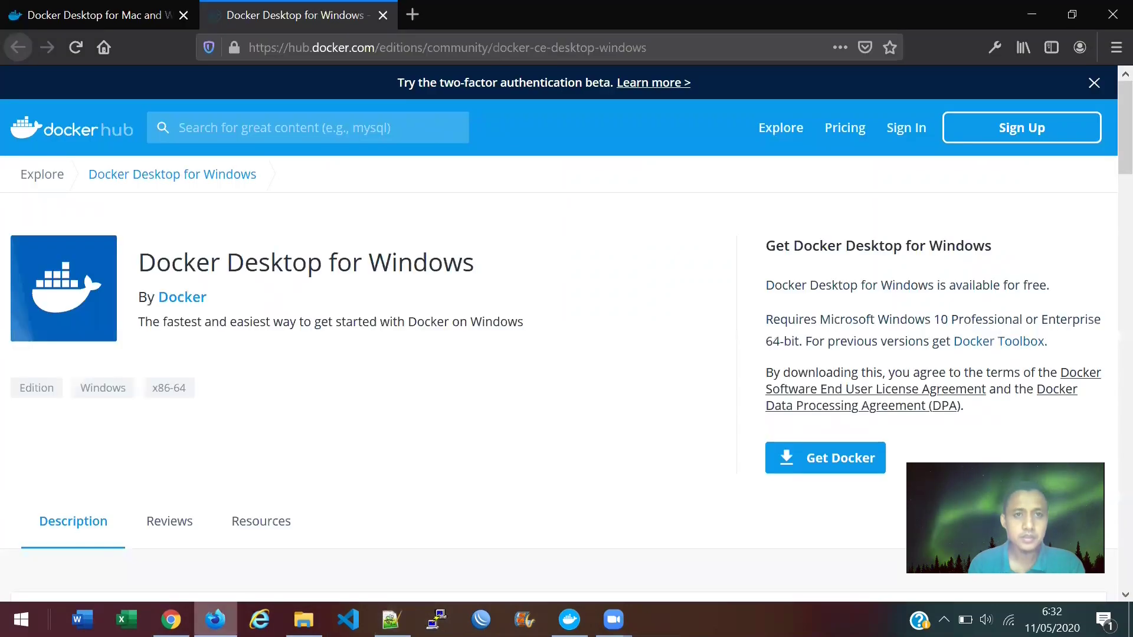
{"action": "left_click", "coordinate": [344, 50]}
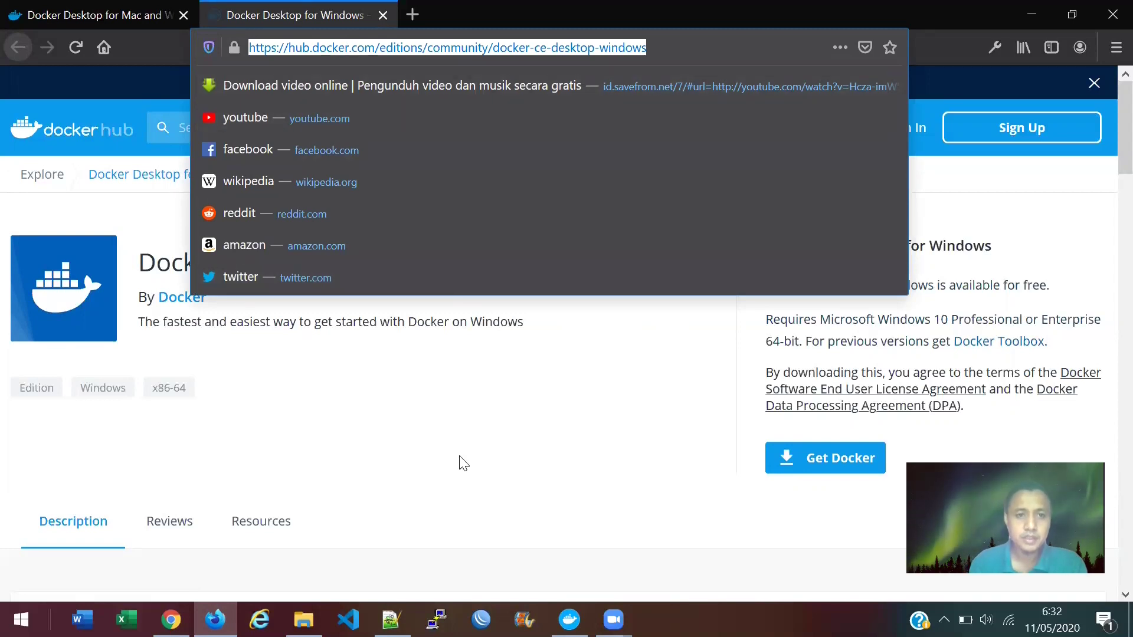
{"action": "left_click", "coordinate": [403, 425]}
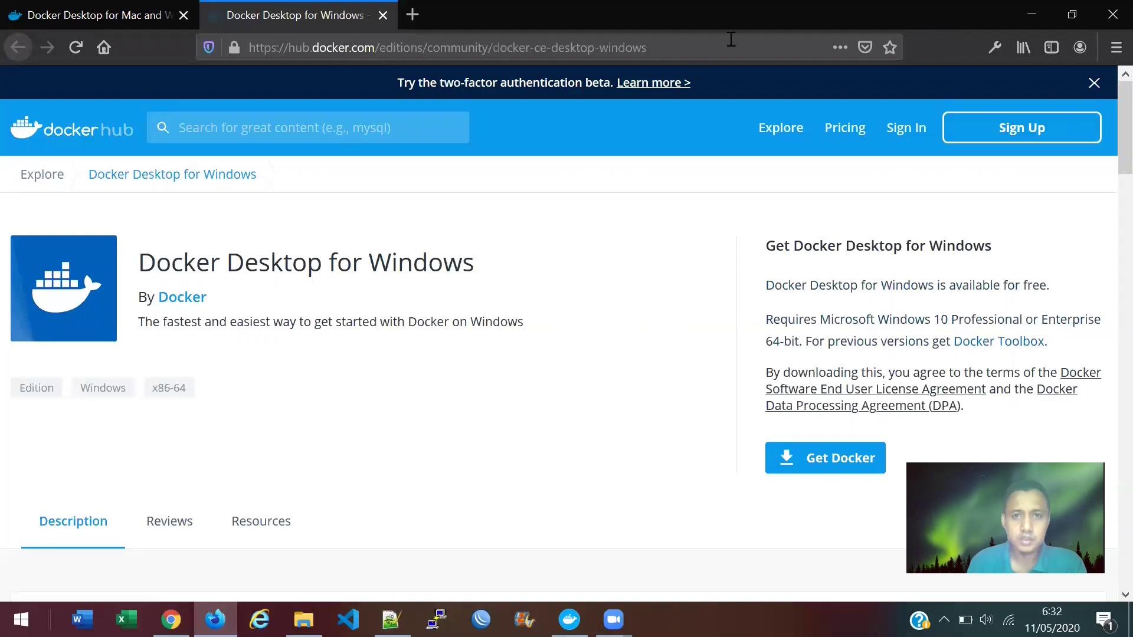
{"action": "left_click", "coordinate": [696, 55]}
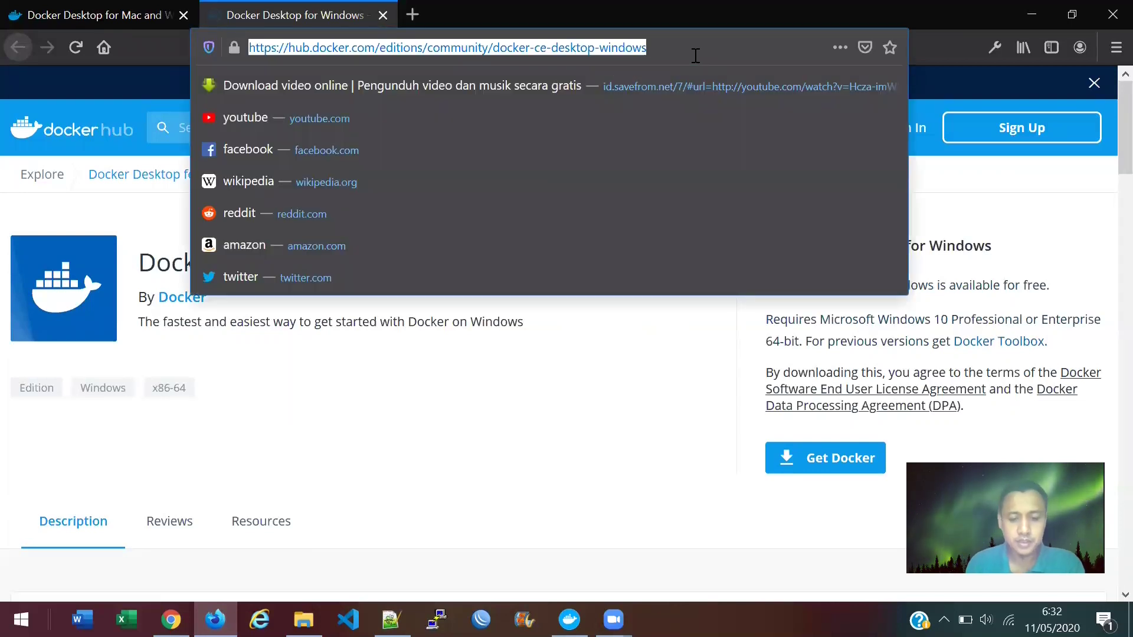
{"action": "type", "text": "goo"}
{"action": "key", "text": "Return"}
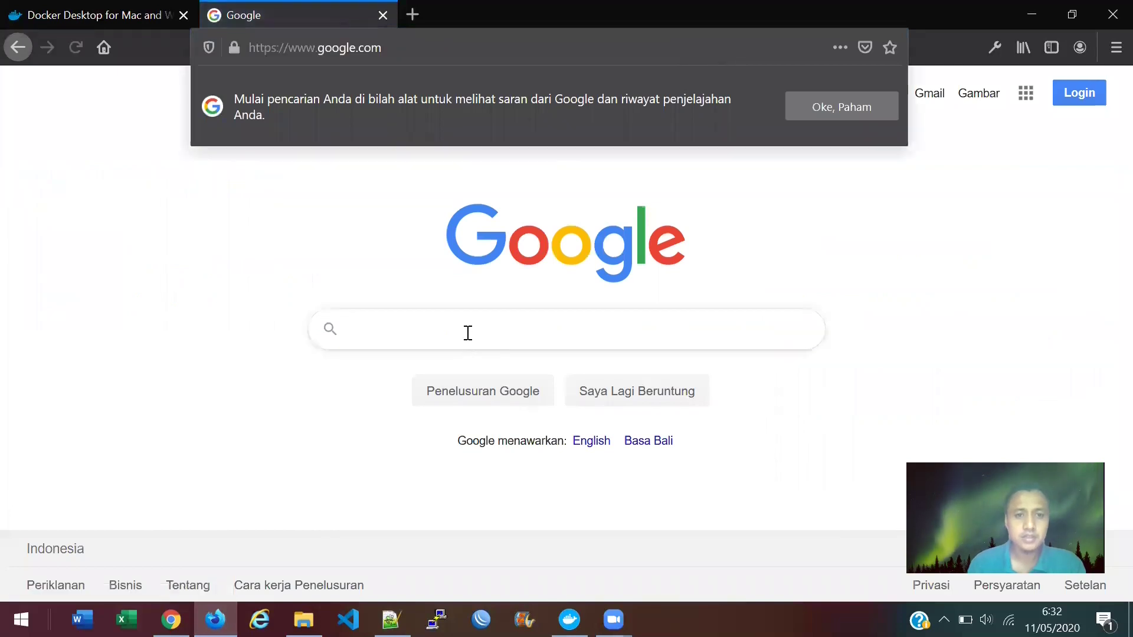
Search Google for "download docker desktop" and open the Windows link under the docker.com result.
{"action": "left_click", "coordinate": [468, 333]}
{"action": "type", "text": "download"}
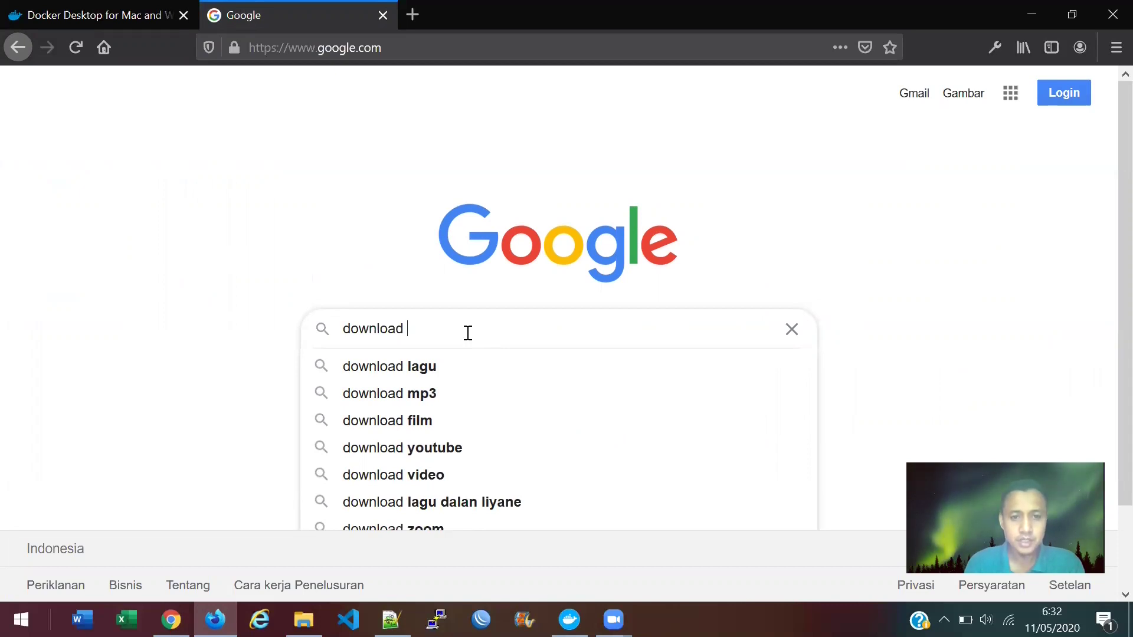
{"action": "type", "text": "docker"}
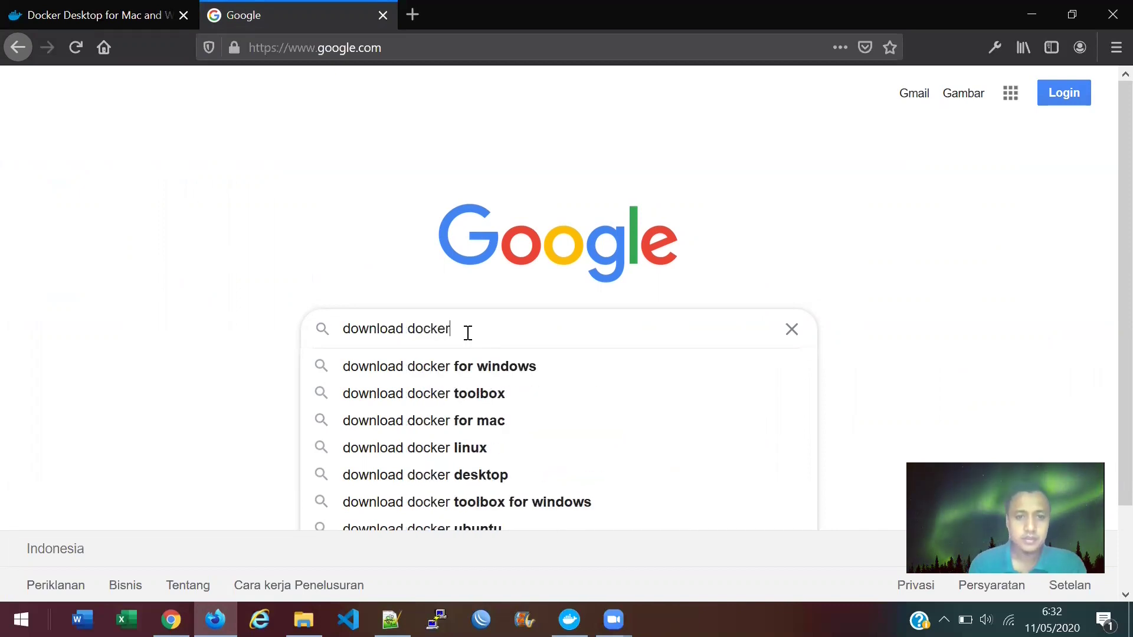
{"action": "type", "text": " desktop"}
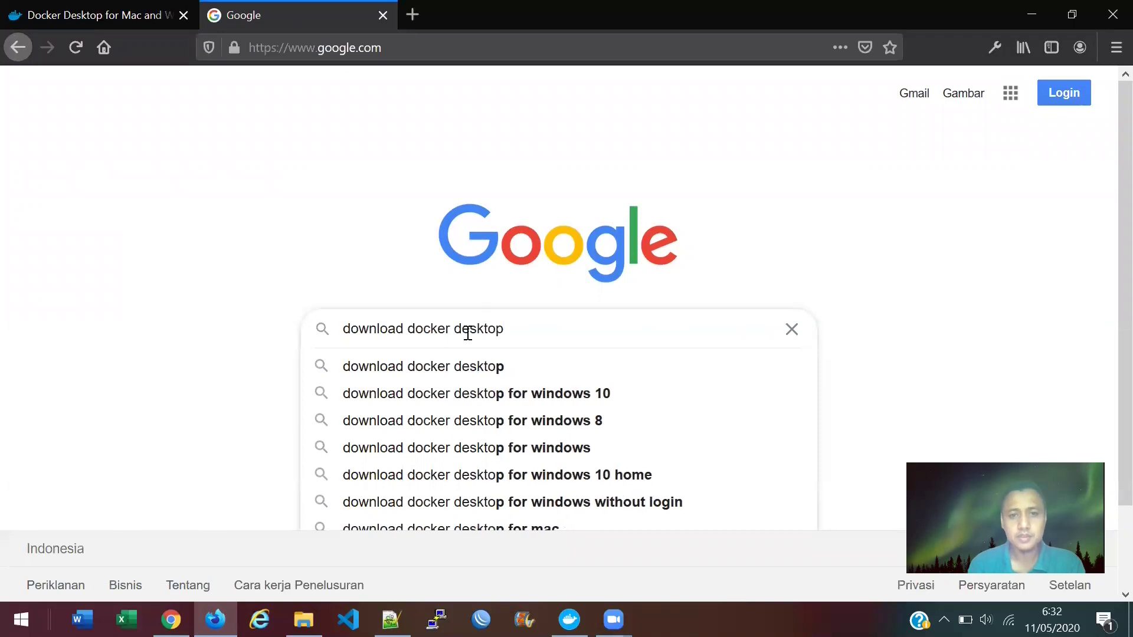
{"action": "key", "text": "Return"}
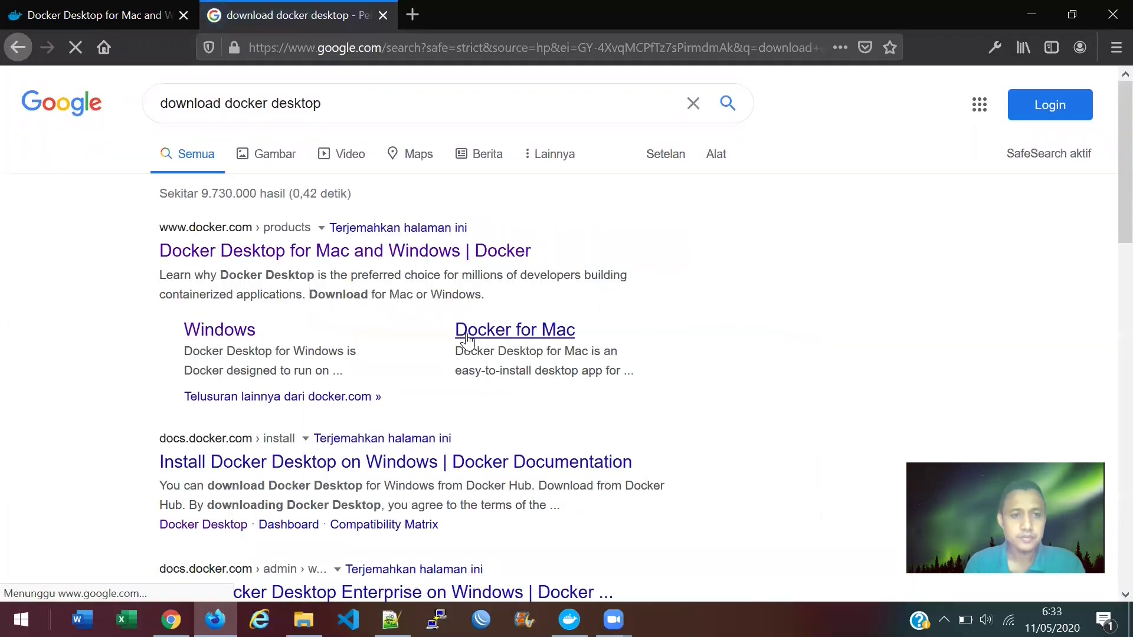
{"action": "left_click", "coordinate": [220, 330]}
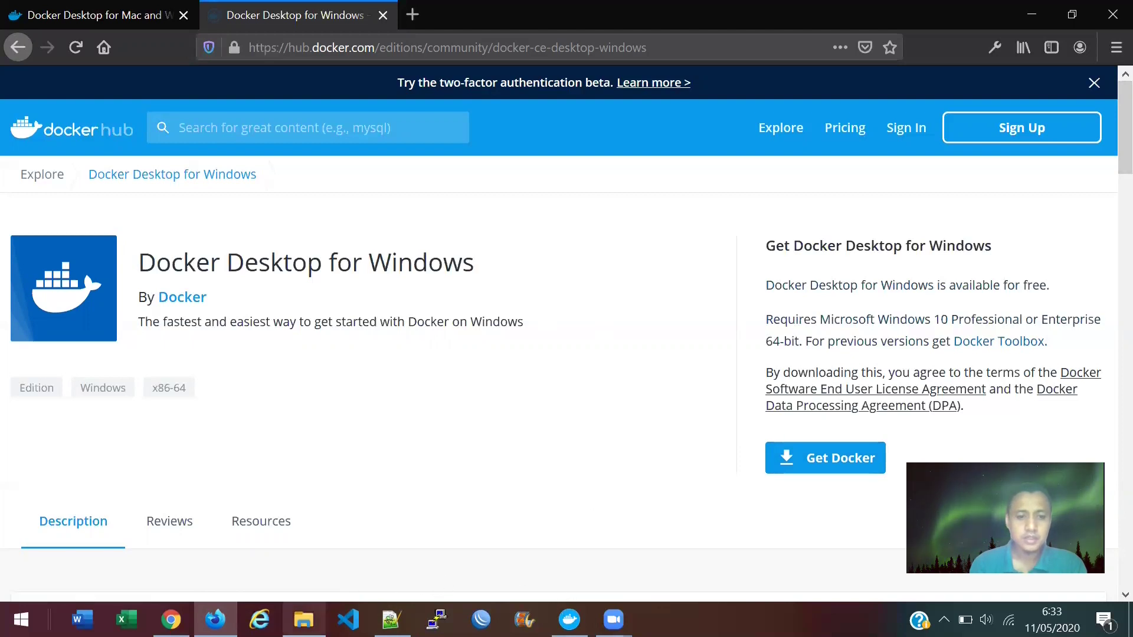
Run Docker Desktop Installer.exe from D:\master and install it with required Windows features and a desktop shortcut enabled, without Windows containers.
{"action": "mouse_move", "coordinate": [303, 620]}
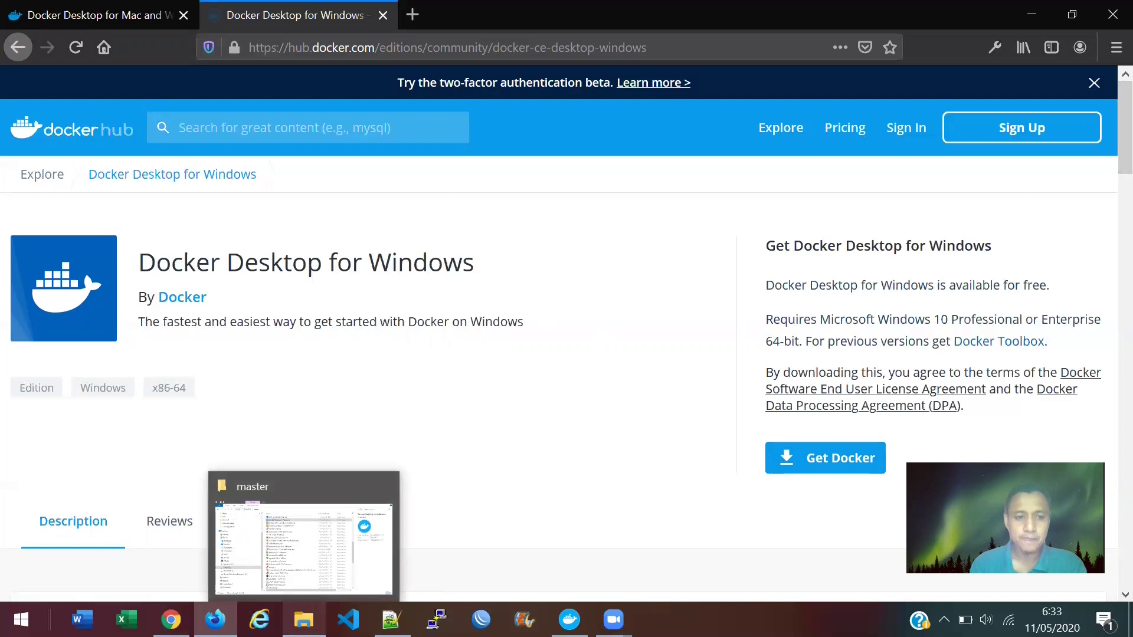
{"action": "left_click", "coordinate": [304, 549]}
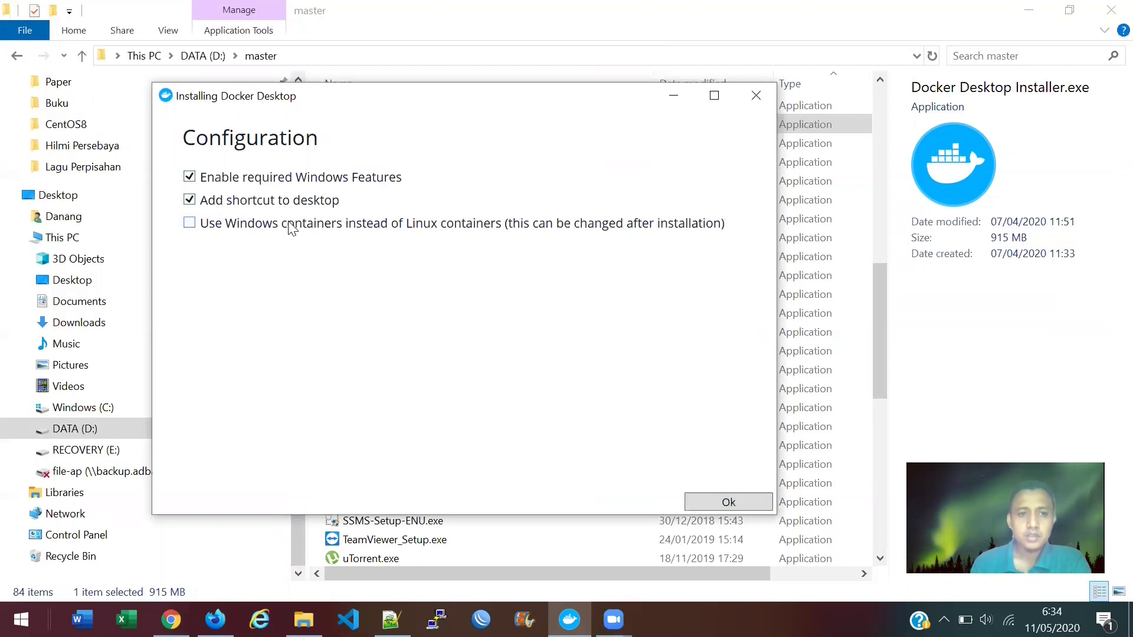
{"action": "left_click", "coordinate": [726, 505]}
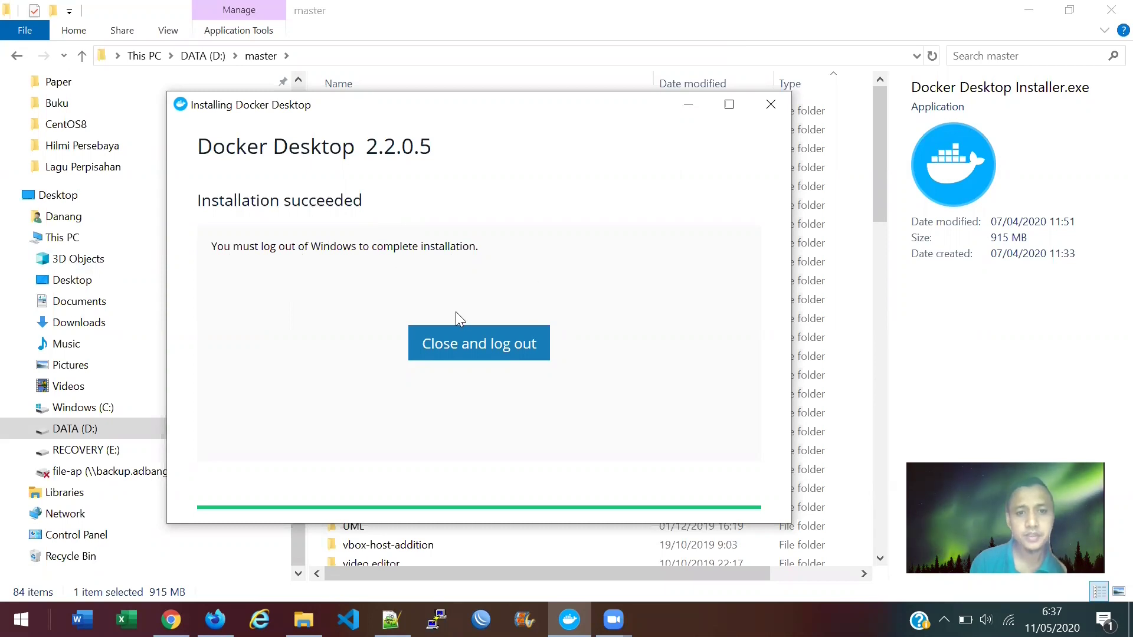
Close the Docker Desktop installer and log out of Windows to complete the installation.
{"action": "left_click", "coordinate": [499, 337]}
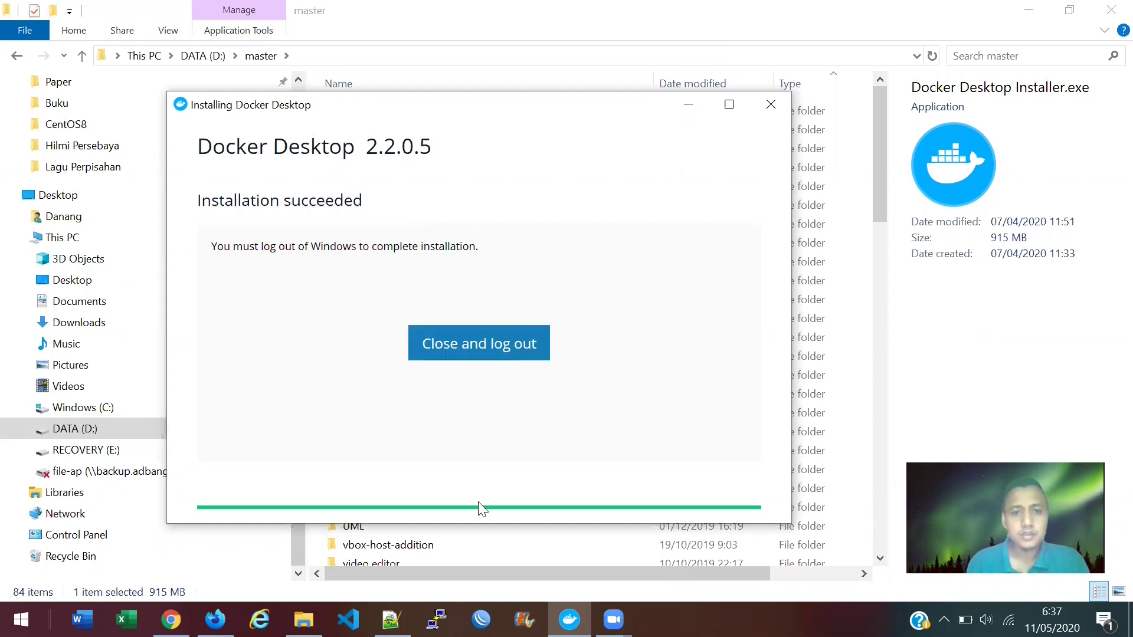
{"action": "left_click", "coordinate": [483, 348]}
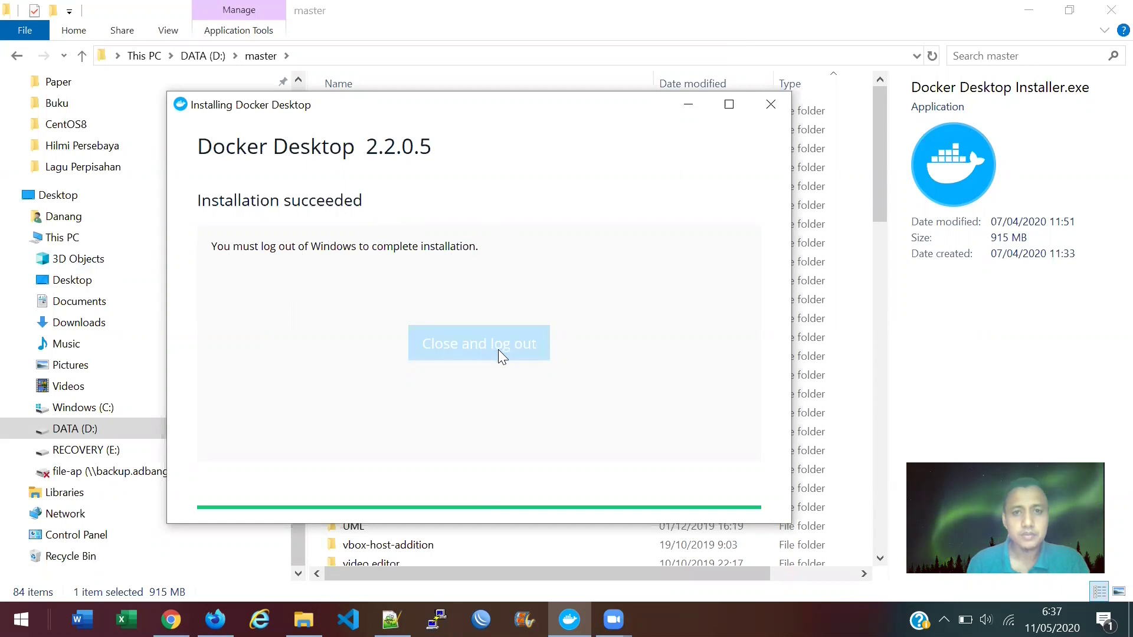
{"action": "left_click", "coordinate": [472, 345]}
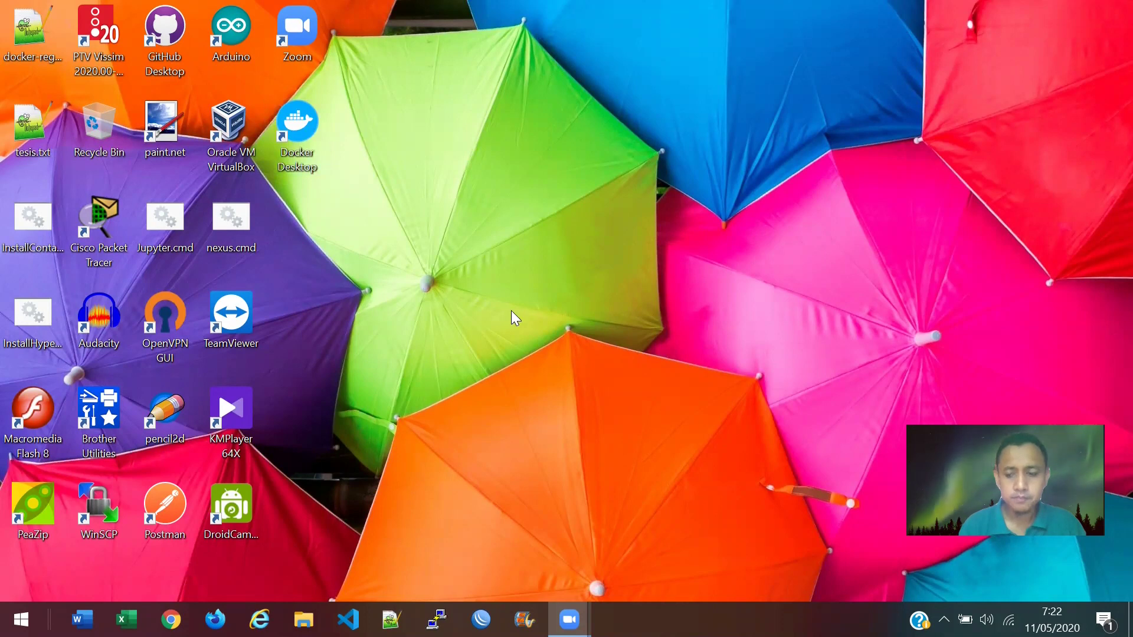
Check Docker Desktop's running status among the hidden notification-area programs.
{"action": "left_click", "coordinate": [944, 619]}
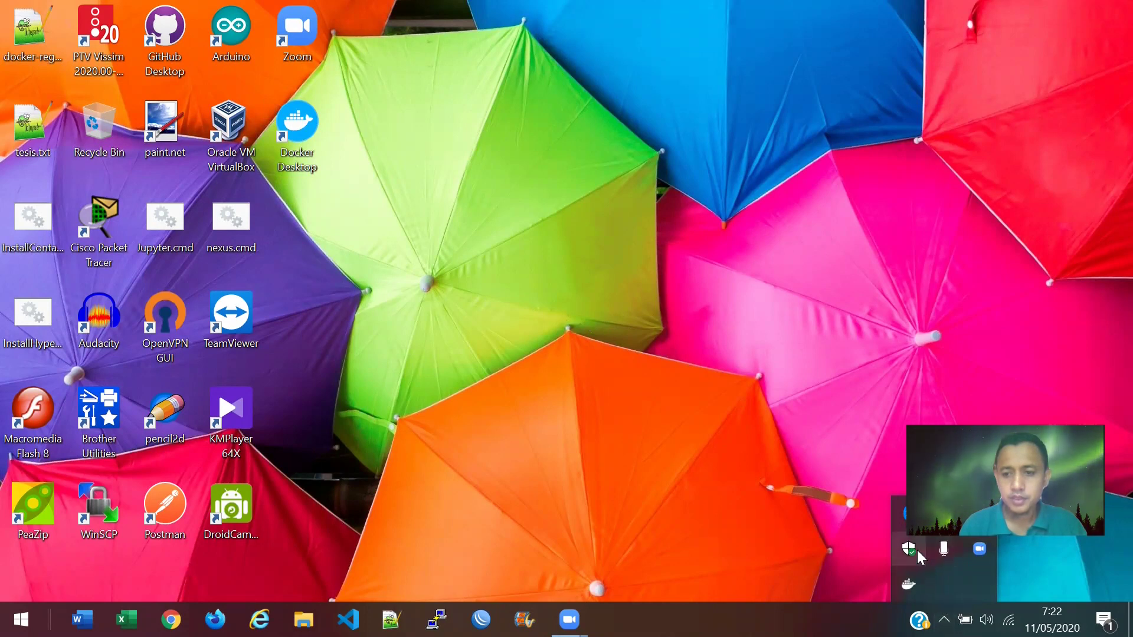
{"action": "left_click", "coordinate": [909, 583]}
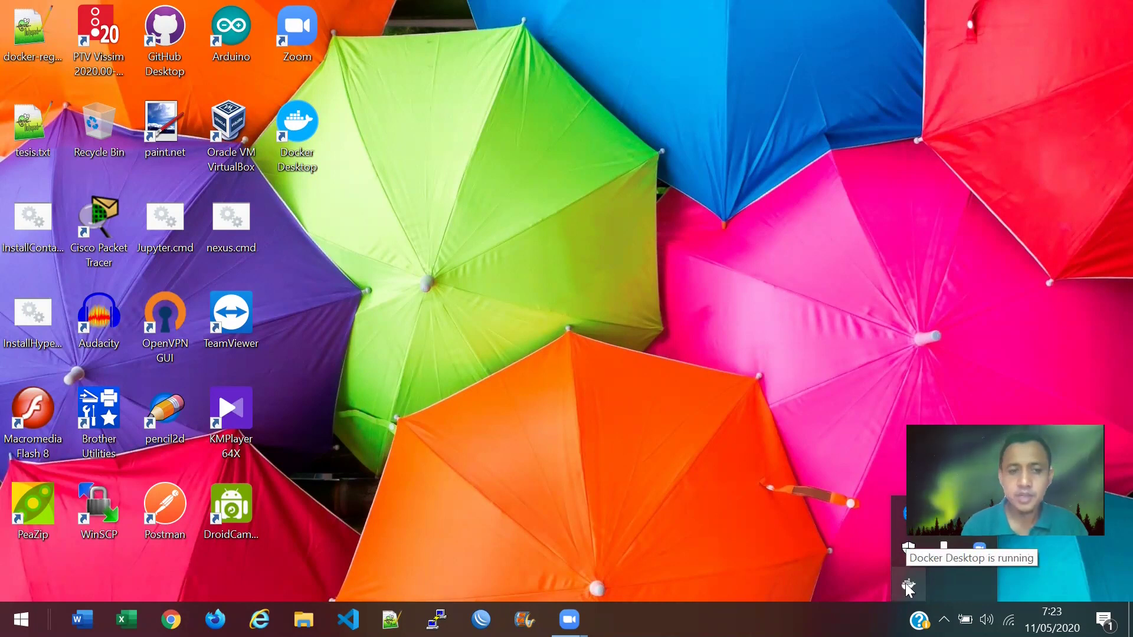
Open Git Bash in the Desktop folder, move its window clear of the desktop icons, and run the docker command.
{"action": "right_click", "coordinate": [474, 212]}
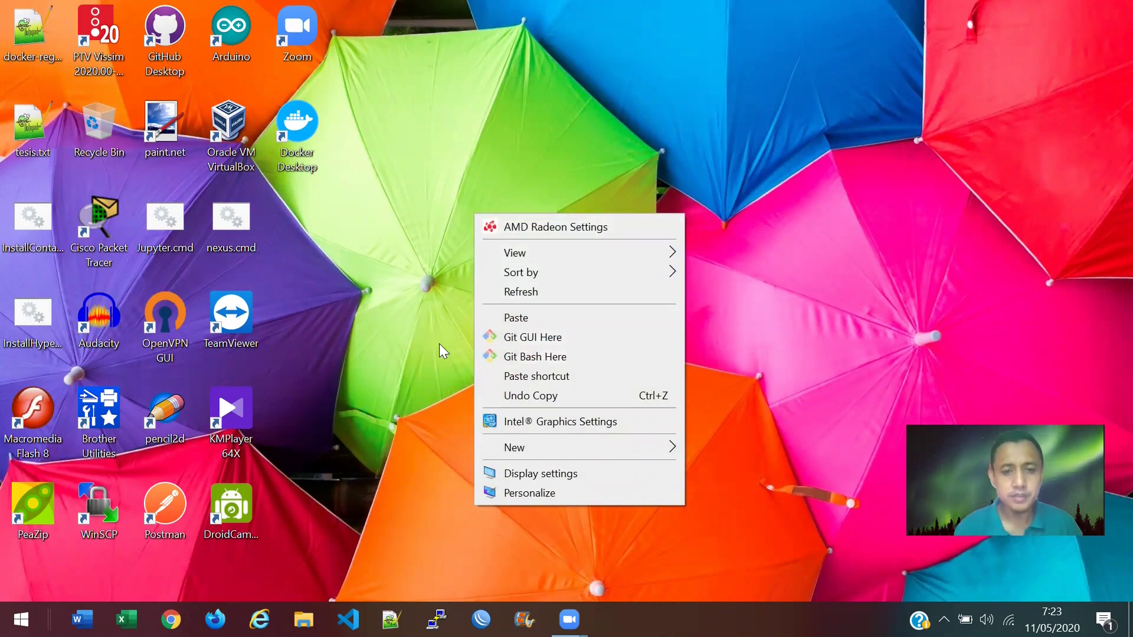
{"action": "left_click", "coordinate": [564, 358]}
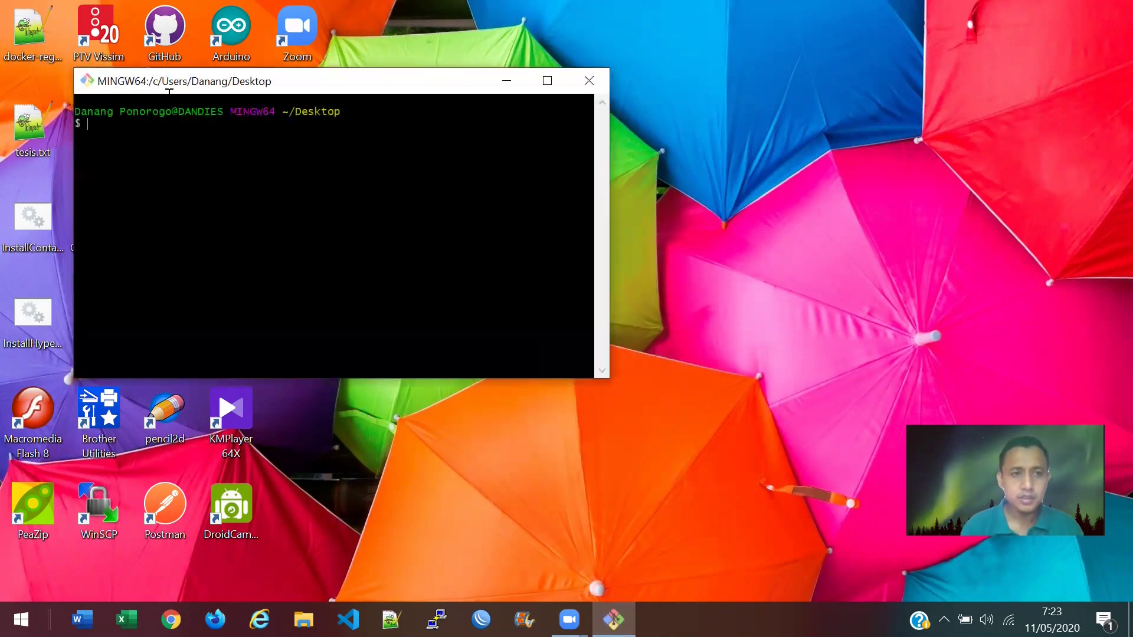
{"action": "left_click_drag", "start_coordinate": [288, 83], "coordinate": [530, 136]}
{"action": "type", "text": "doc"}
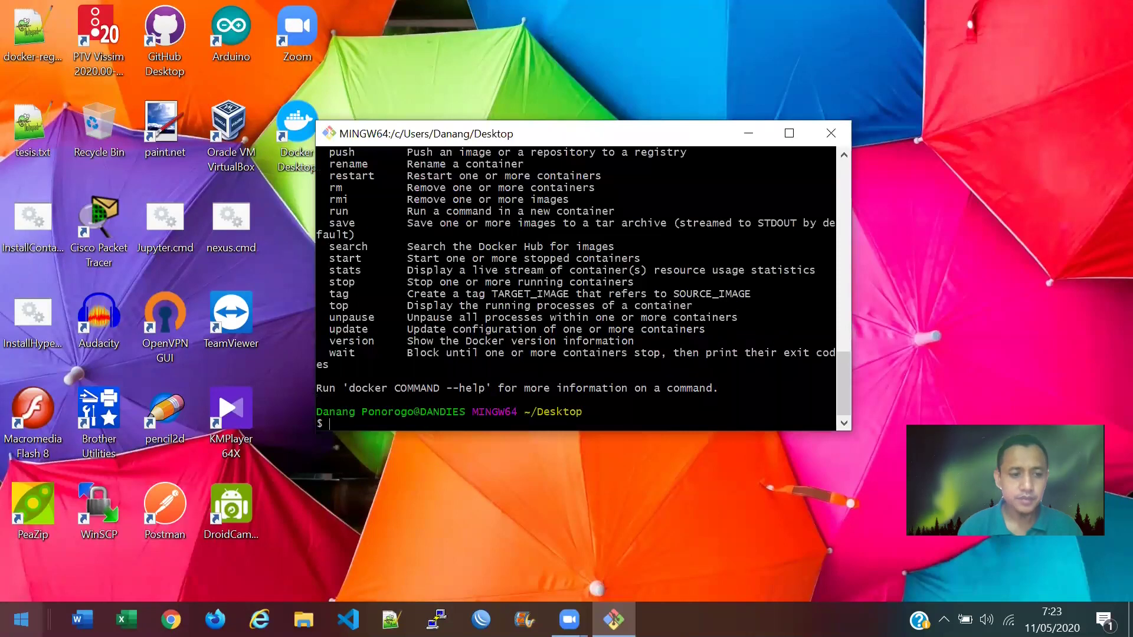
{"action": "left_click", "coordinate": [22, 620]}
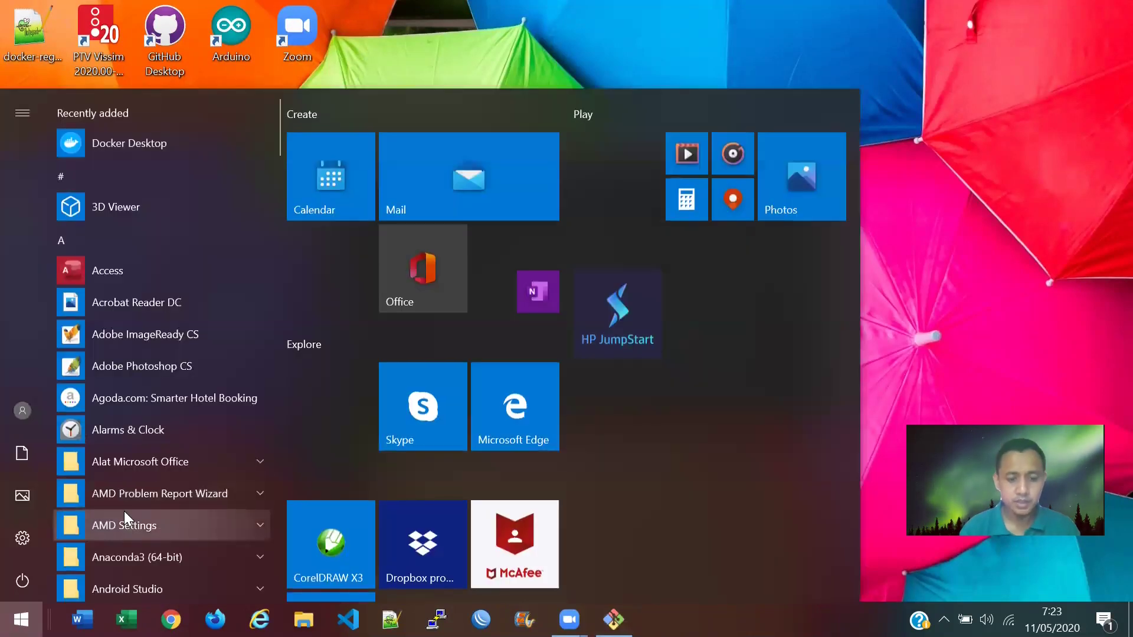
{"action": "type", "text": "cmd"}
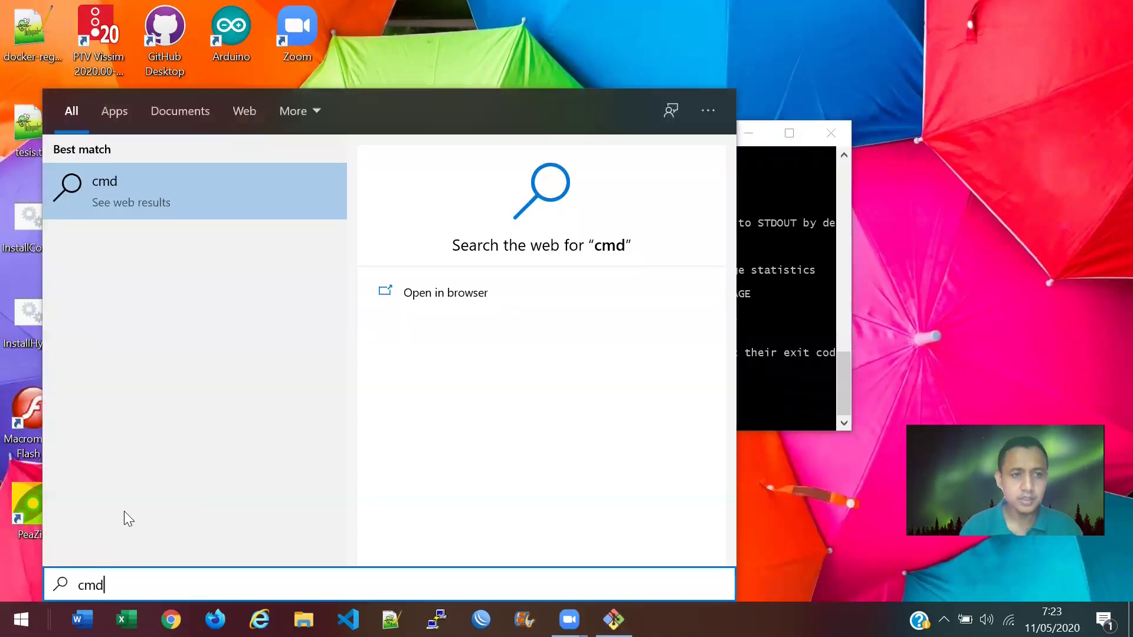
{"action": "key", "text": "Return"}
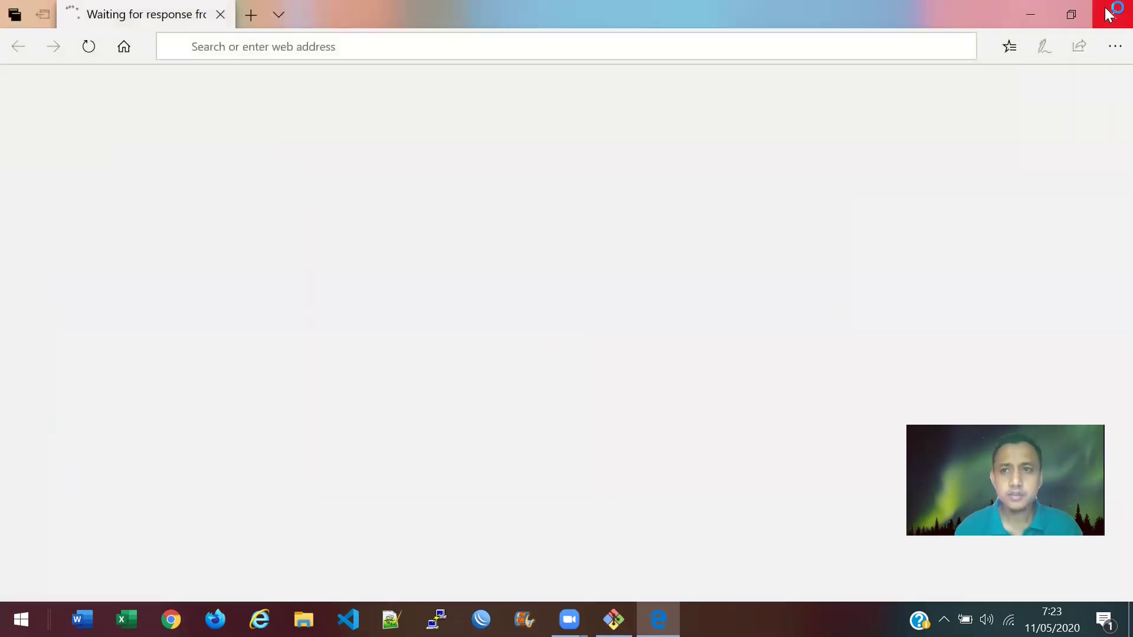
{"action": "left_click", "coordinate": [1108, 14]}
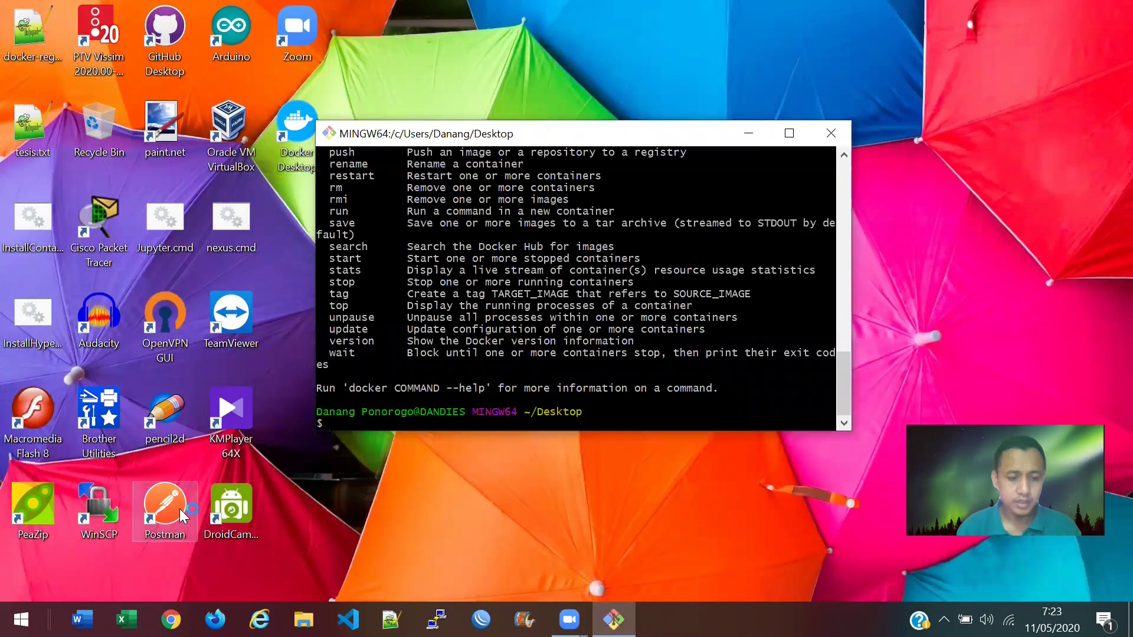
Open Command Prompt and run the docker command without arguments to list its available commands.
{"action": "key", "text": "super"}
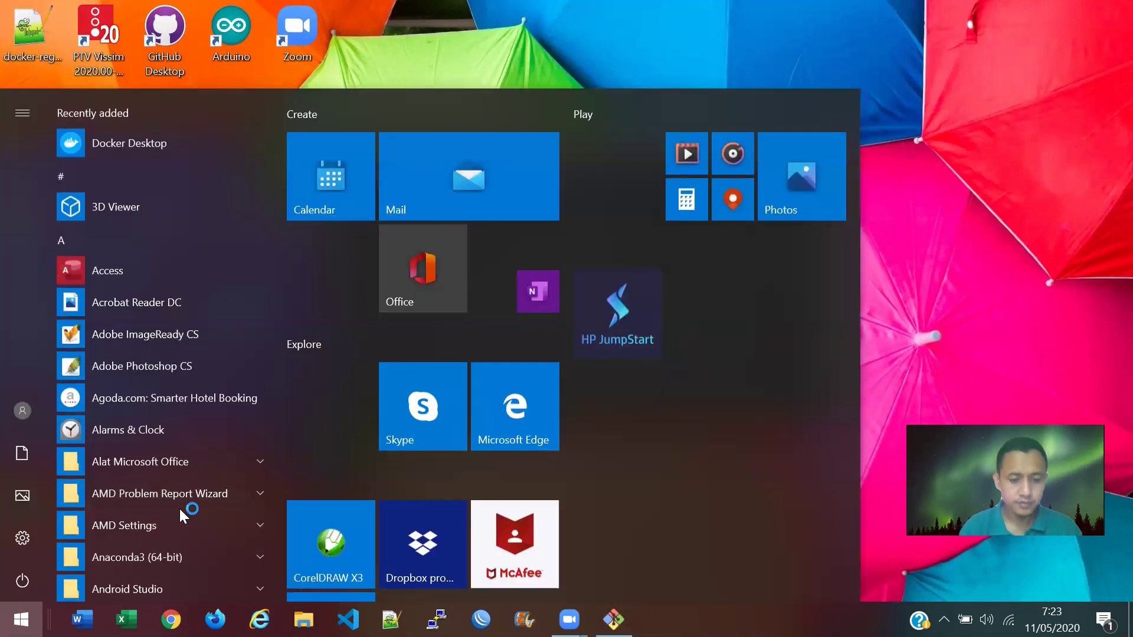
{"action": "type", "text": "cmd"}
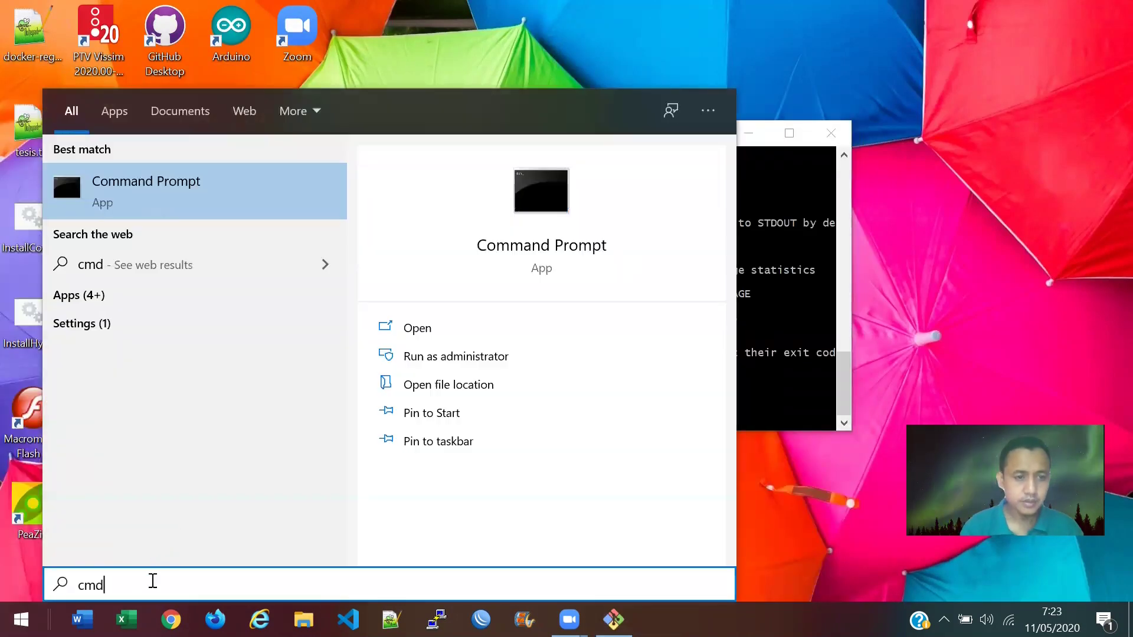
{"action": "left_click", "coordinate": [189, 184]}
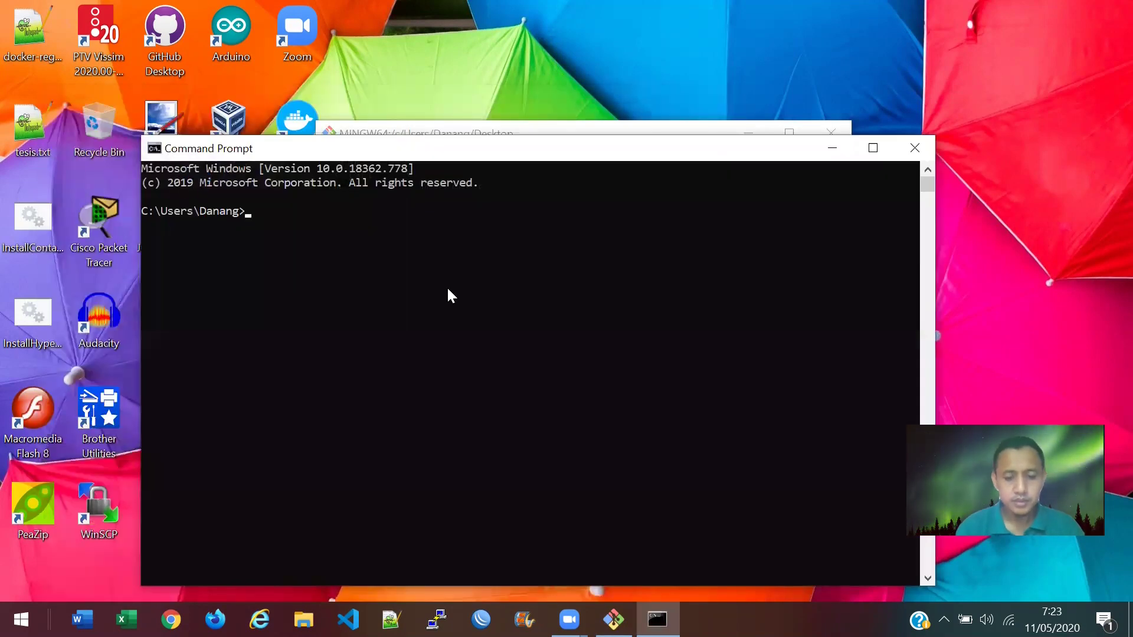
{"action": "type", "text": "docker"}
{"action": "key", "text": "Return"}
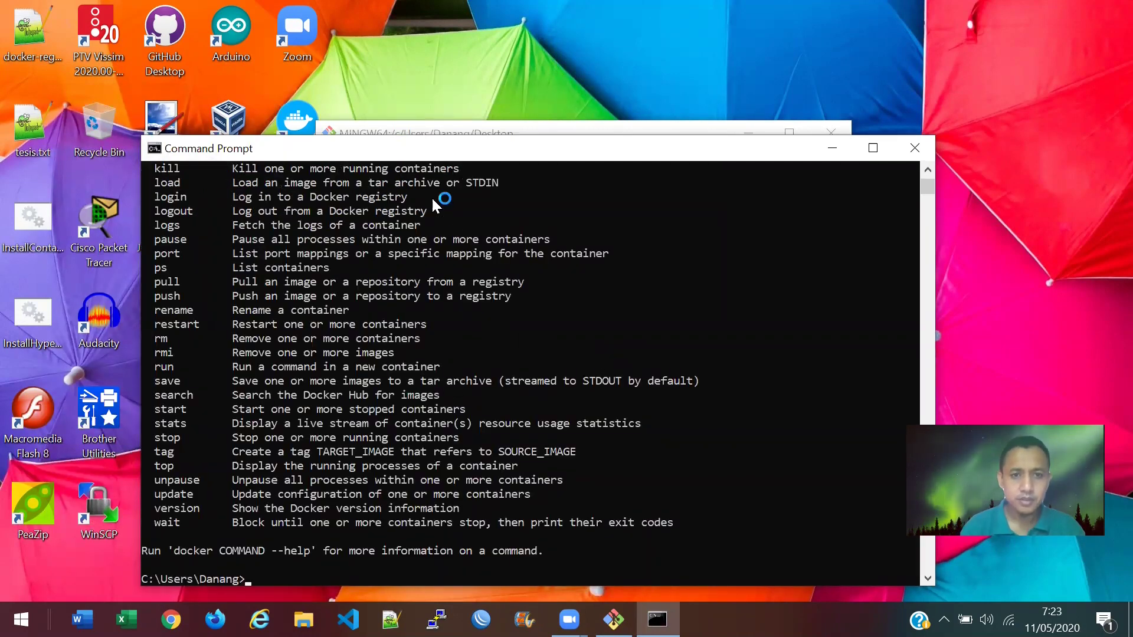
Move the Command Prompt window slightly higher on the desktop and run docker run hello-world to test the installation.
{"action": "left_click_drag", "start_coordinate": [490, 156], "coordinate": [476, 105]}
{"action": "type", "text": "docker"}
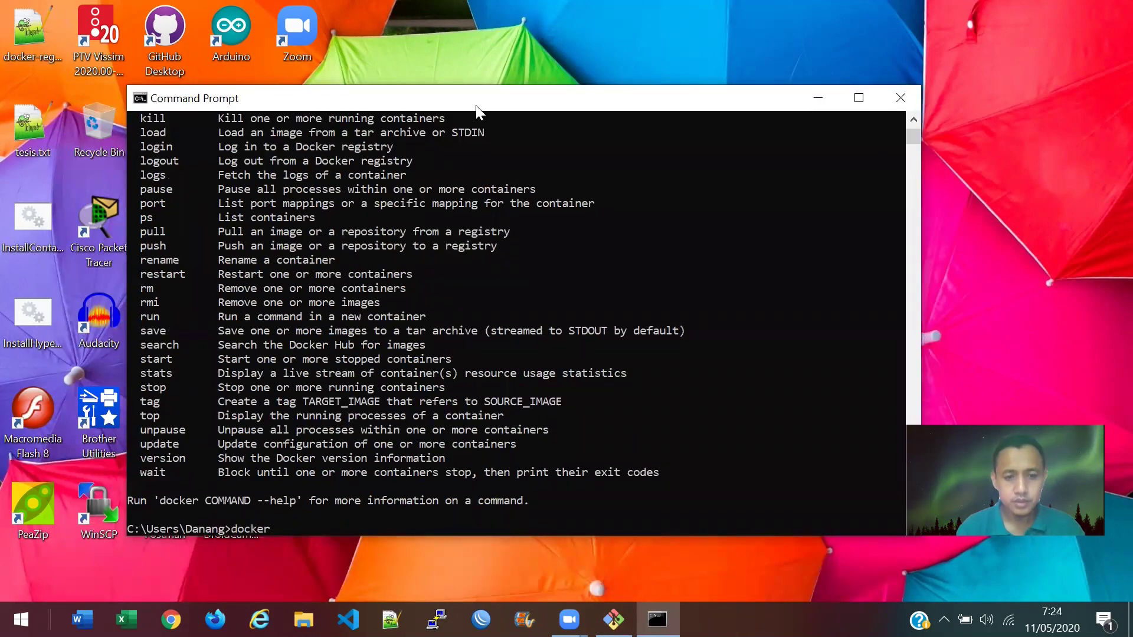
{"action": "type", "text": " run"}
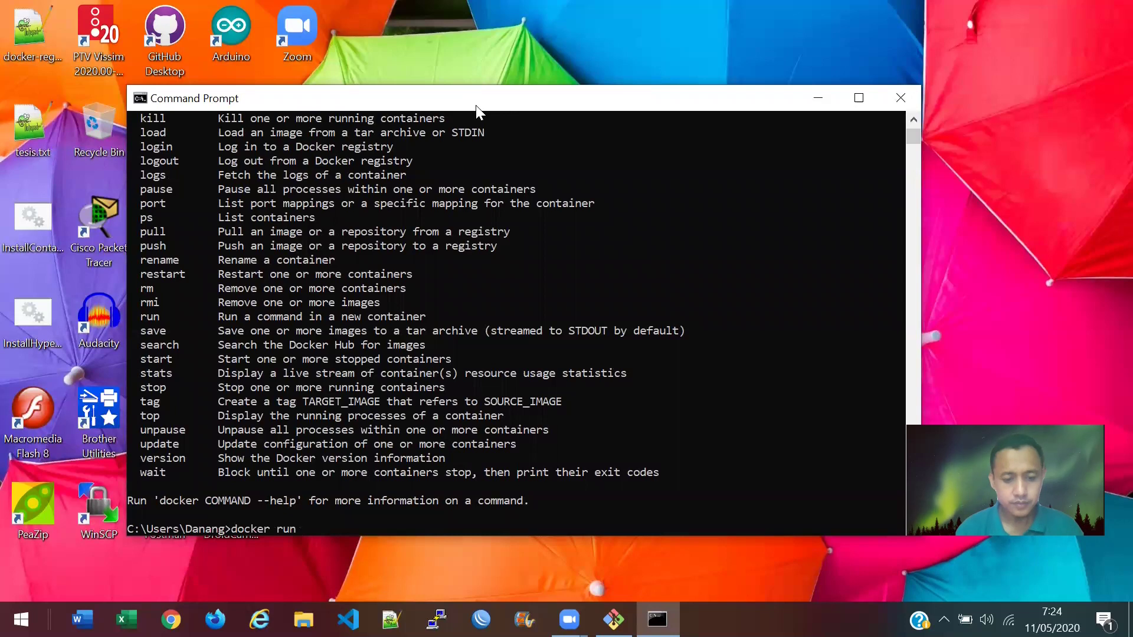
{"action": "type", "text": " hello"}
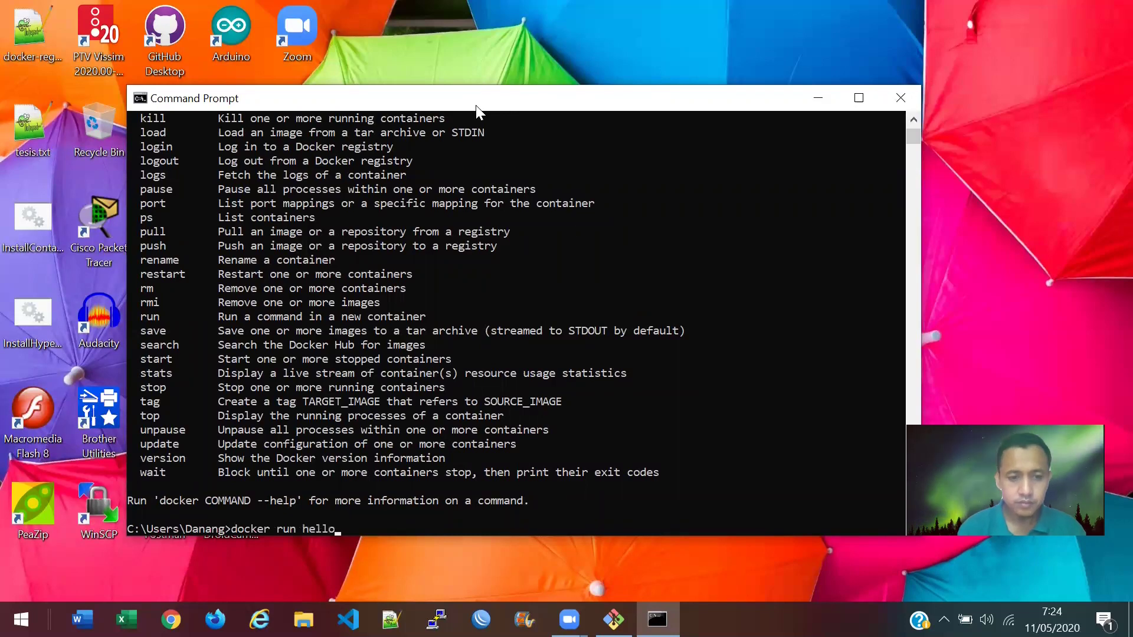
{"action": "type", "text": "-world"}
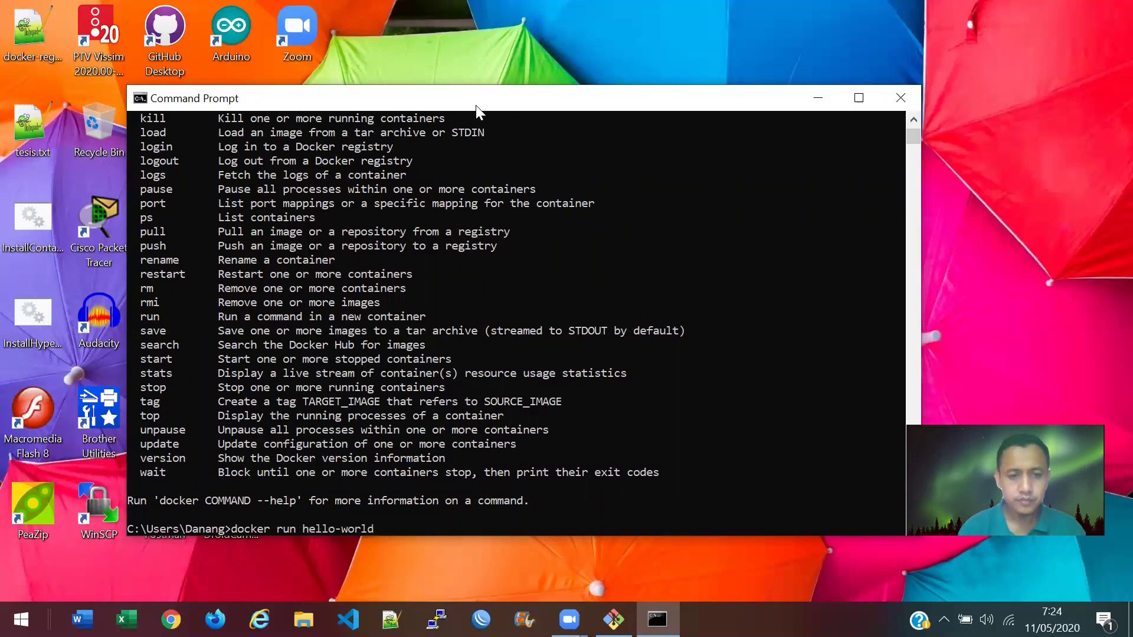
{"action": "key", "text": "Return"}
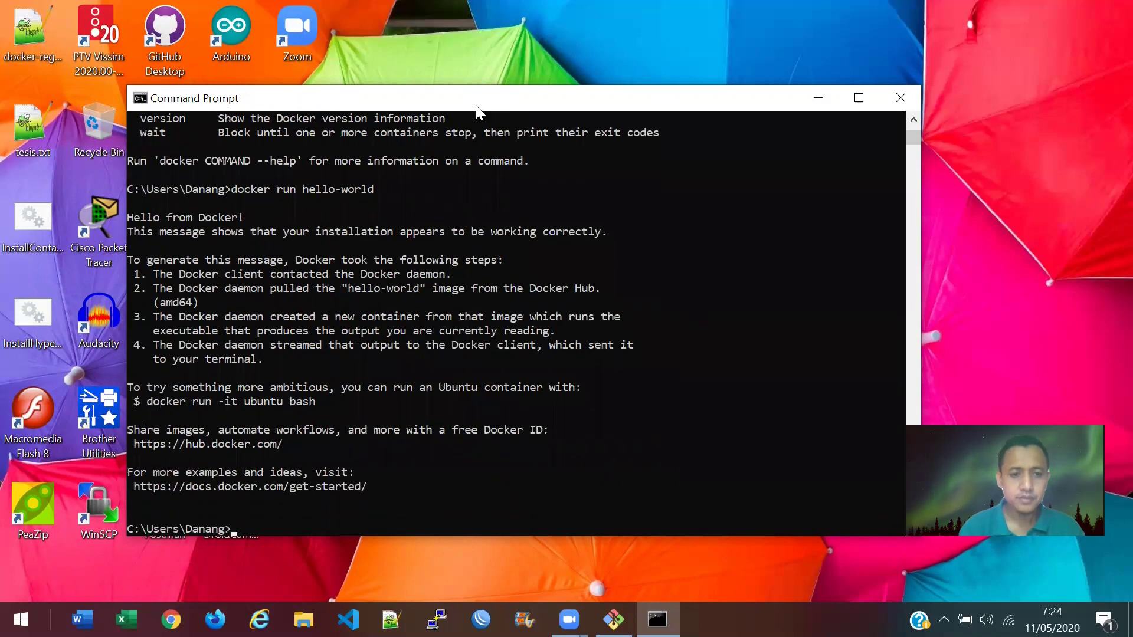